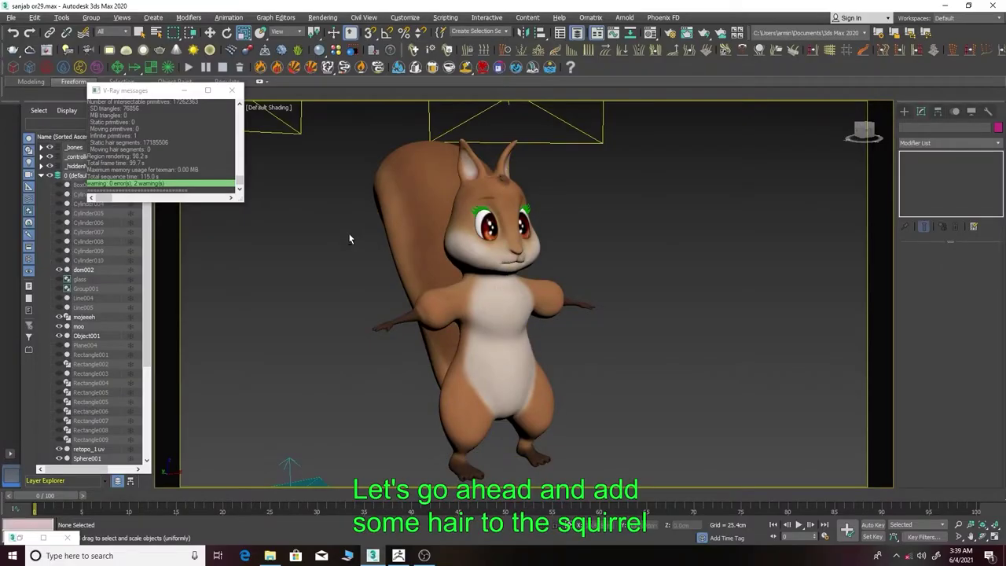
- Grow an Ornatrix Fur Ball groom on the squirrel's tail
{"action": "mouse_move", "coordinate": [348, 232]}
{"action": "middle_mouse_down", "text": "alt"}
{"action": "mouse_move", "coordinate": [427, 211]}
{"action": "mouse_move", "coordinate": [442, 225]}
{"action": "middle_mouse_up", "text": "alt"}
{"action": "left_click", "coordinate": [590, 17]}
{"action": "left_click", "coordinate": [613, 41]}
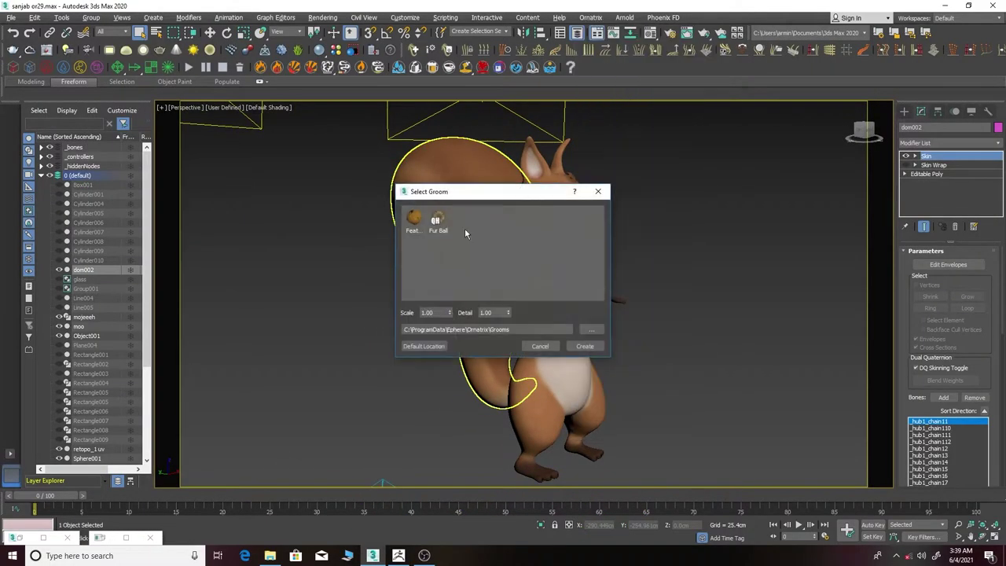
{"action": "left_click", "coordinate": [585, 346]}
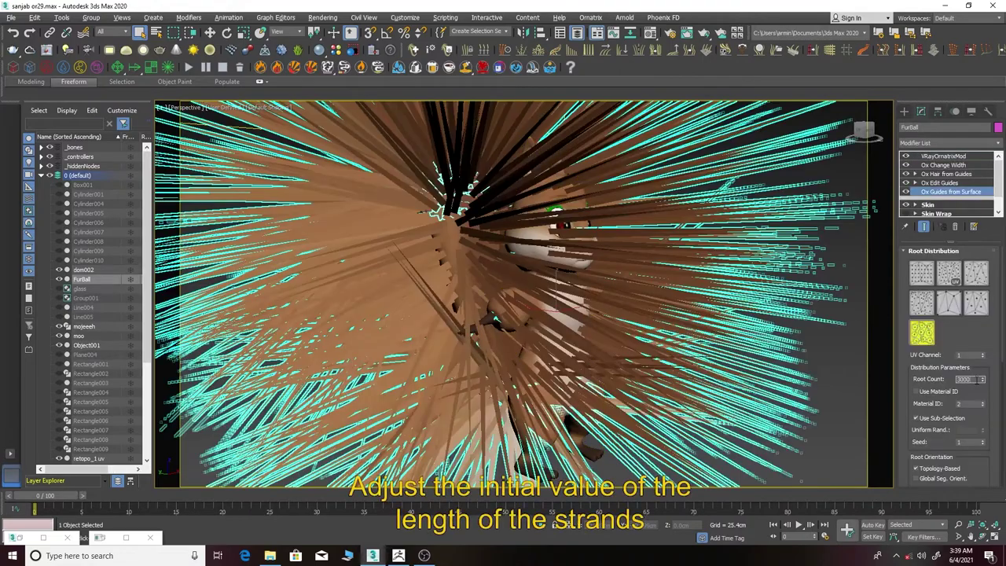
- Lower the guide length and thin the strands from 1.0cm to 0.06cm width
{"action": "scroll", "coordinate": [966, 377], "scroll_direction": "down", "scroll_amount": 5}
{"action": "scroll", "coordinate": [967, 377], "scroll_direction": "down", "scroll_amount": 3}
{"action": "left_click_drag", "start_coordinate": [980, 415], "coordinate": [980, 442]}
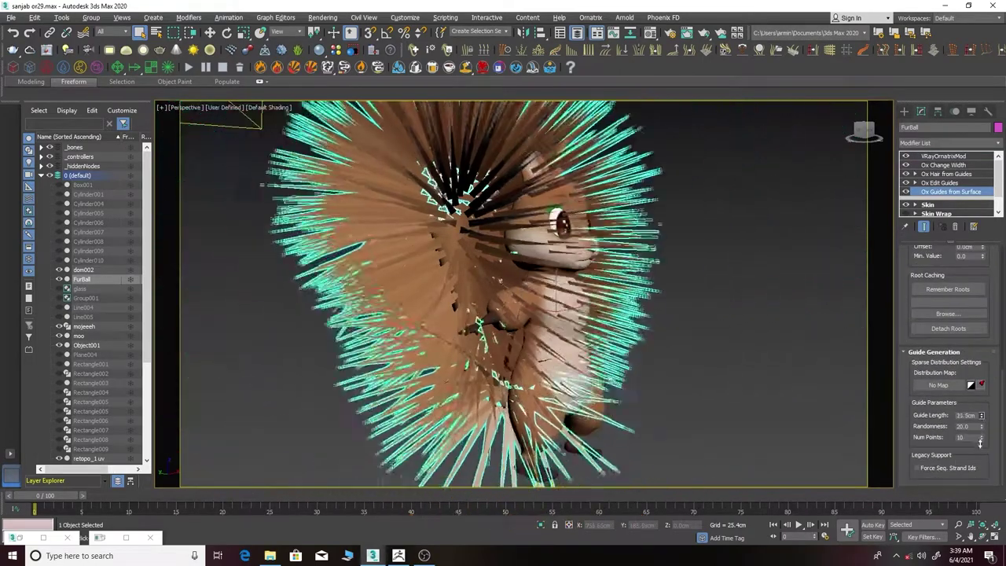
{"action": "left_click", "coordinate": [943, 165]}
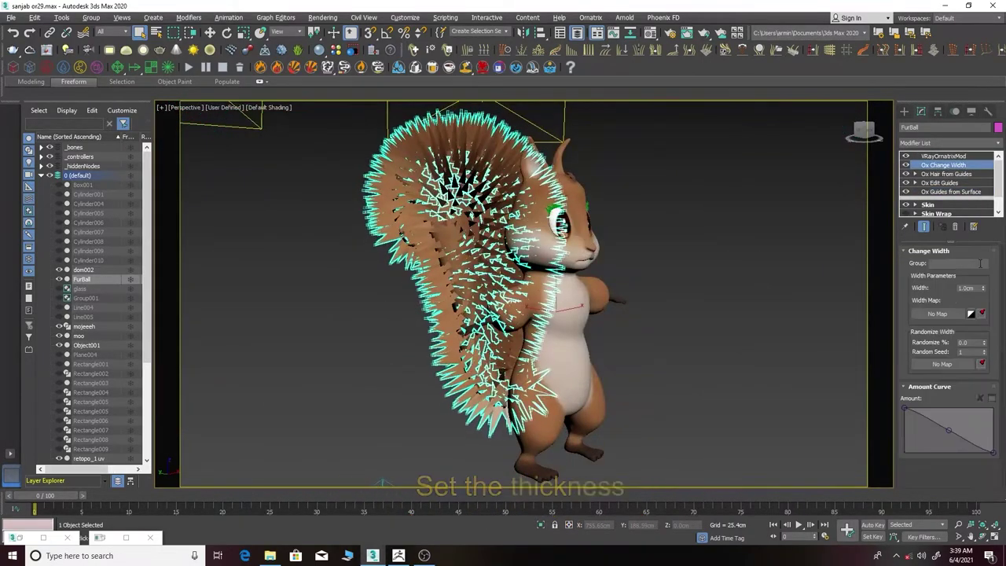
{"action": "left_click_drag", "start_coordinate": [981, 288], "coordinate": [979, 298]}
{"action": "left_click", "coordinate": [574, 306]}
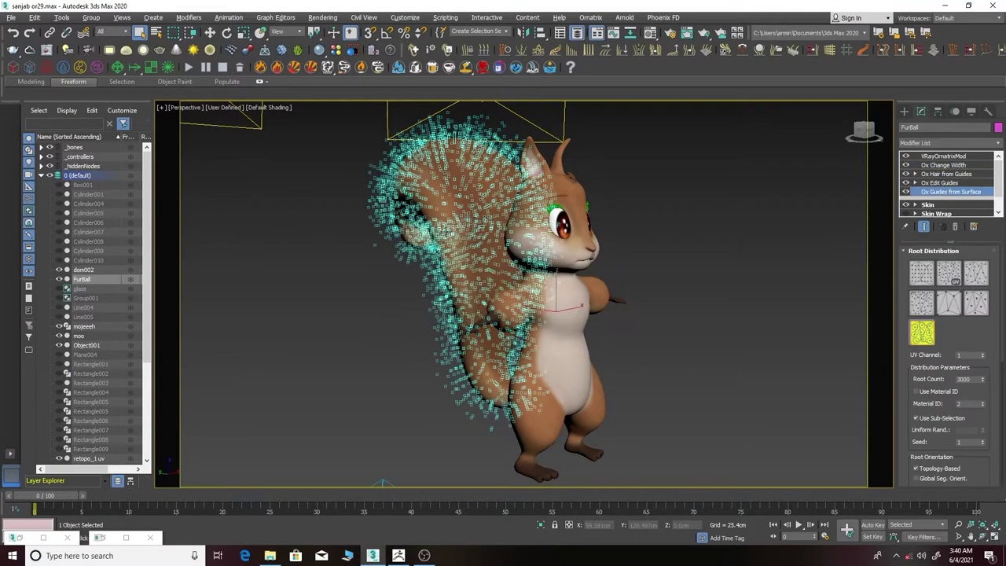
{"action": "middle_click_drag", "start_coordinate": [575, 306], "coordinate": [844, 212], "text": "alt"}
- Add an Ox Surface Comb and place its sinks along the tail
{"action": "left_click", "coordinate": [949, 143]}
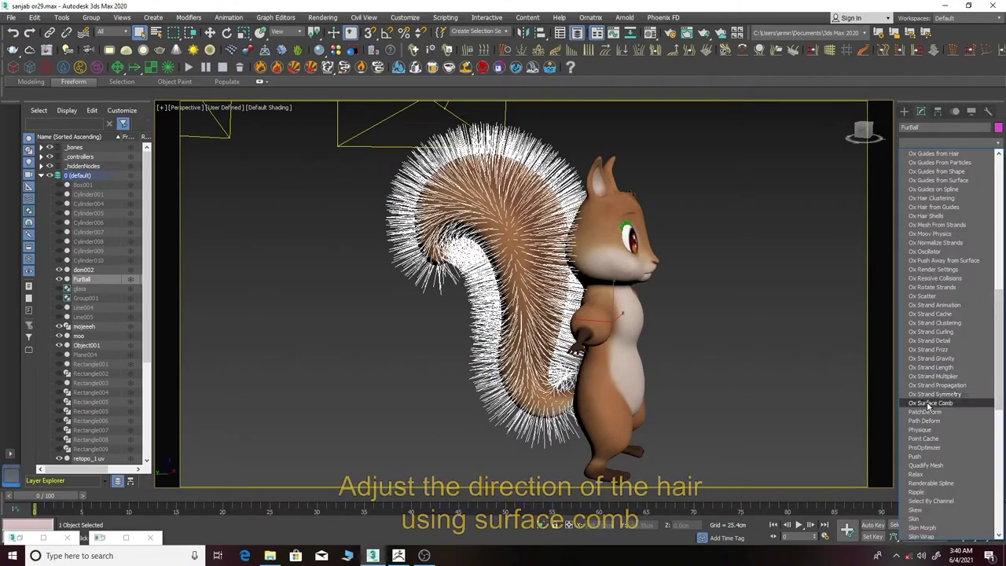
{"action": "left_click", "coordinate": [928, 252]}
{"action": "left_click", "coordinate": [931, 200]}
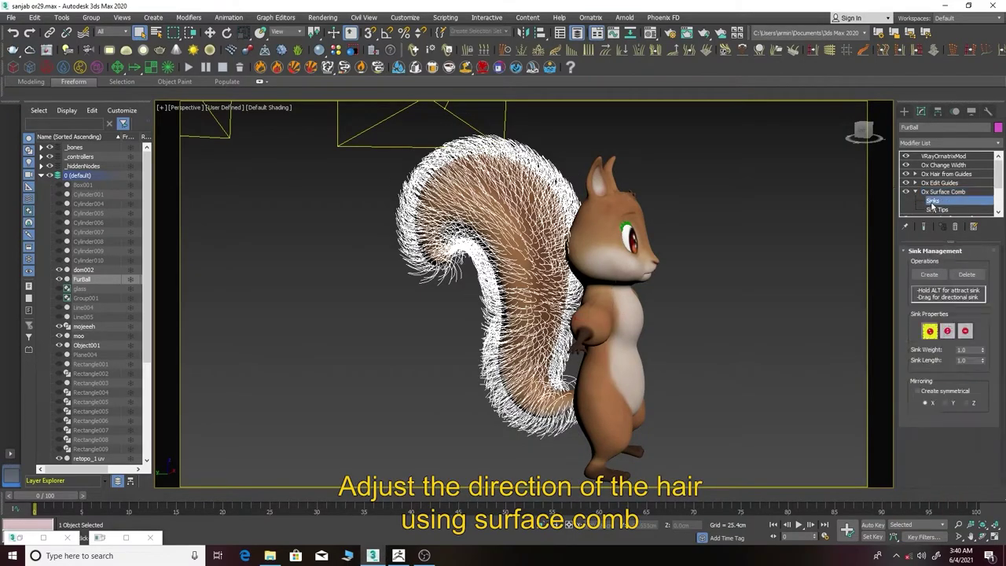
{"action": "scroll", "coordinate": [528, 300], "scroll_direction": "up", "scroll_amount": 3}
{"action": "mouse_move", "coordinate": [514, 235]}
{"action": "middle_mouse_down", "text": "alt"}
{"action": "mouse_move", "coordinate": [451, 220]}
{"action": "mouse_move", "coordinate": [556, 269]}
{"action": "mouse_move", "coordinate": [534, 235]}
{"action": "mouse_move", "coordinate": [503, 236]}
{"action": "mouse_move", "coordinate": [550, 252]}
{"action": "middle_mouse_up", "text": "alt"}
{"action": "scroll", "coordinate": [503, 235], "scroll_direction": "up", "scroll_amount": 2}
{"action": "scroll", "coordinate": [534, 236], "scroll_direction": "up", "scroll_amount": 3}
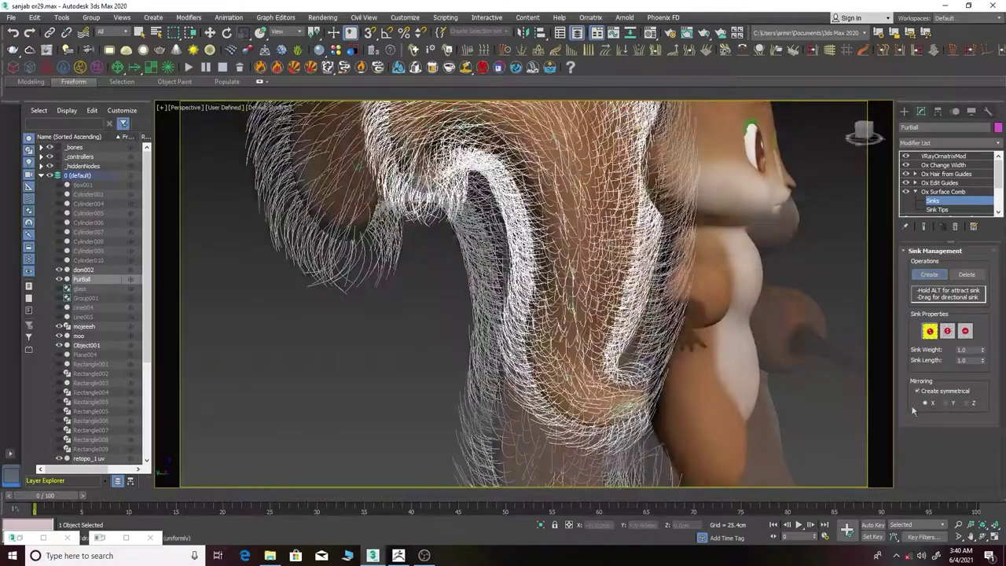
- Raise the left point of the Bend Along Strand curve to straighten the strands
{"action": "left_click", "coordinate": [943, 191]}
{"action": "left_click_drag", "start_coordinate": [905, 480], "coordinate": [901, 435]}
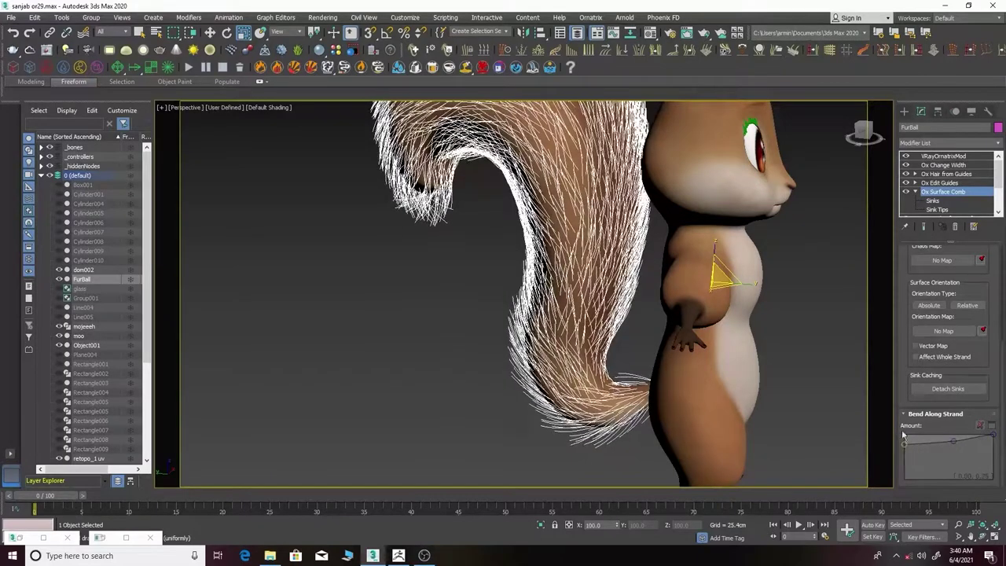
{"action": "left_click", "coordinate": [939, 182]}
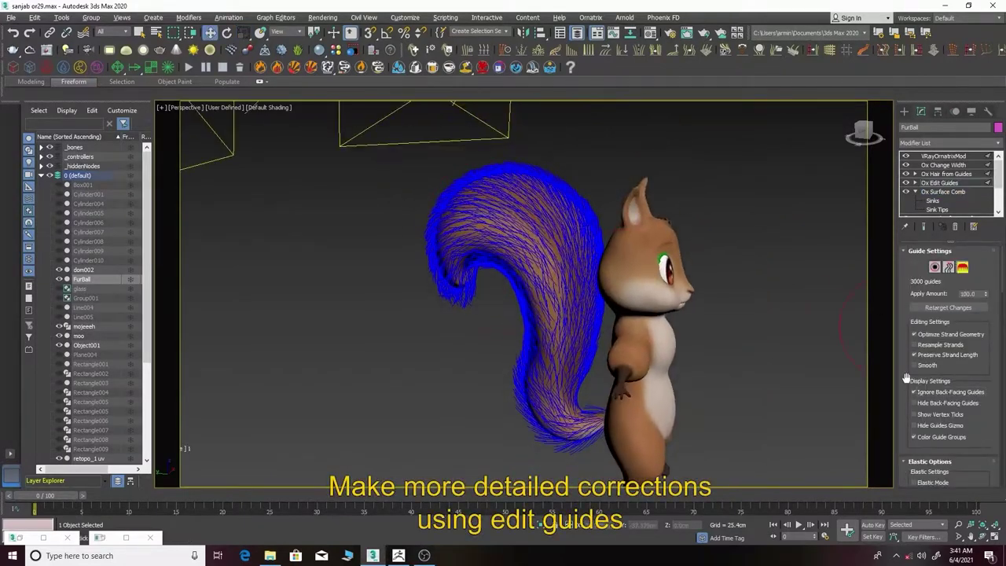
- Brush the tail guides around the curl and toward the tail tip with Ox Edit Guides
{"action": "left_click_drag", "start_coordinate": [906, 378], "coordinate": [906, 157]}
{"action": "middle_click_drag", "start_coordinate": [518, 314], "coordinate": [550, 314], "text": "alt"}
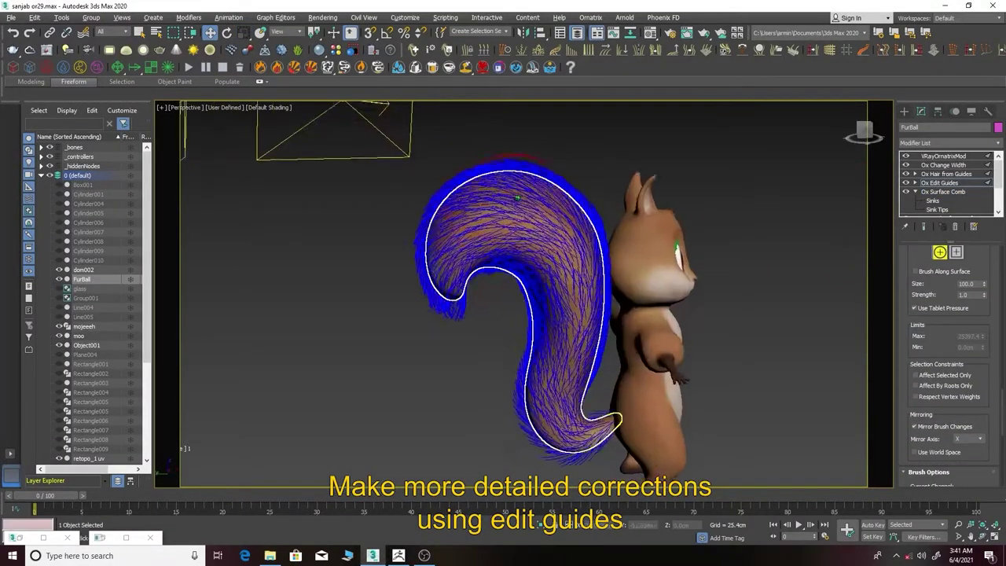
{"action": "scroll", "coordinate": [516, 197], "scroll_direction": "up", "scroll_amount": 2}
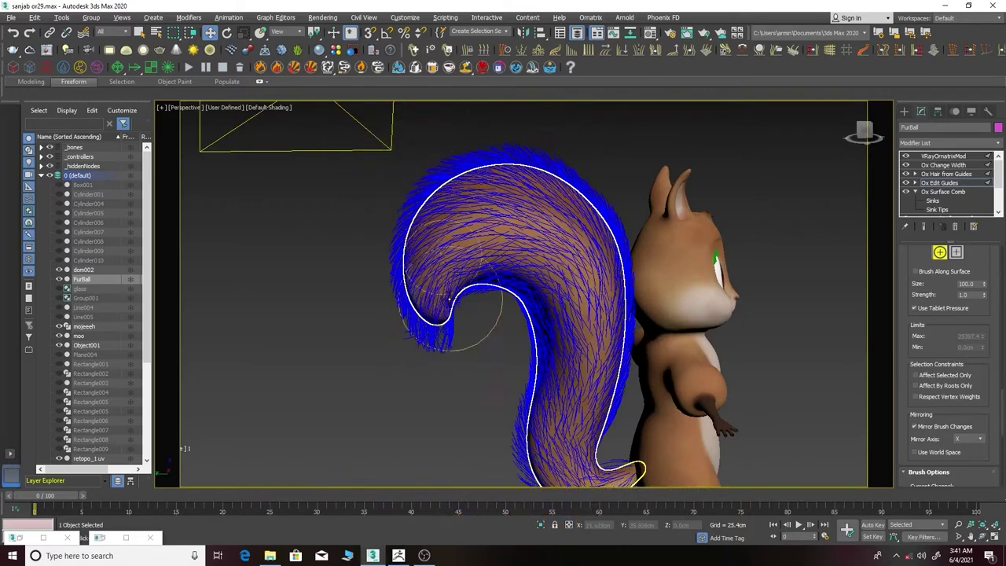
{"action": "scroll", "coordinate": [913, 395], "scroll_direction": "up", "scroll_amount": 5}
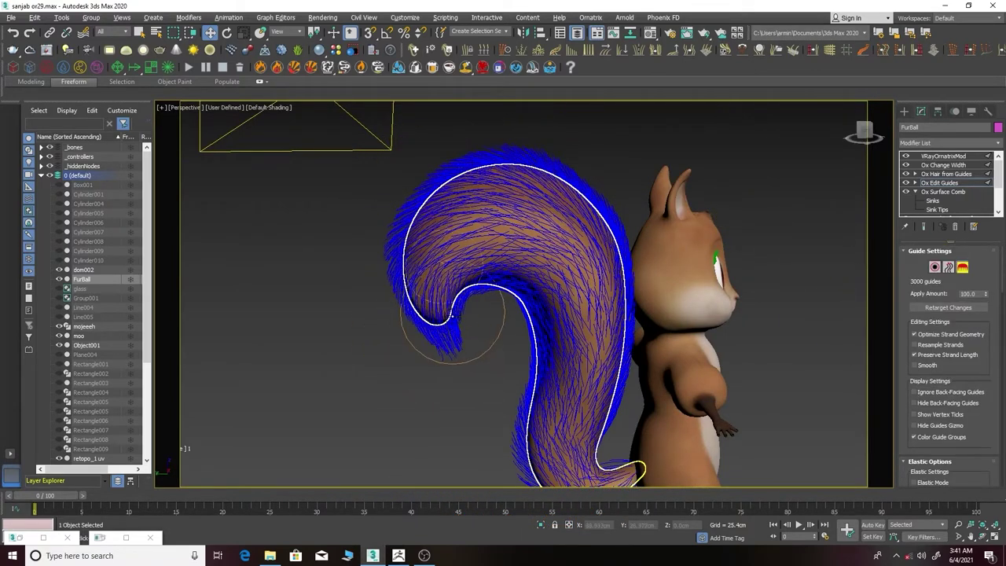
{"action": "middle_click_drag", "start_coordinate": [502, 299], "coordinate": [510, 287], "text": "alt"}
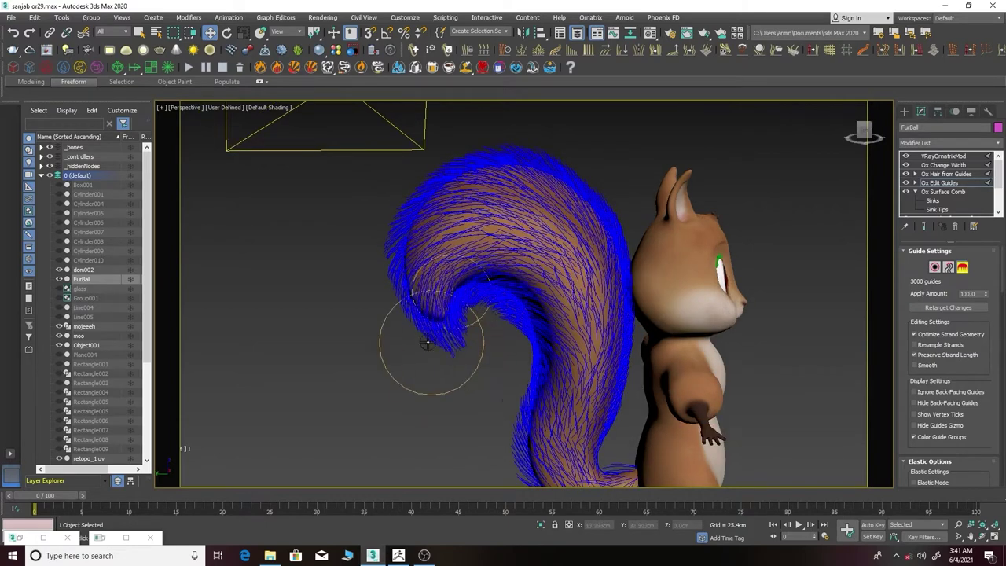
{"action": "middle_click_drag", "start_coordinate": [425, 342], "coordinate": [498, 274], "text": "alt"}
{"action": "middle_click_drag", "start_coordinate": [481, 208], "coordinate": [592, 370], "text": "alt"}
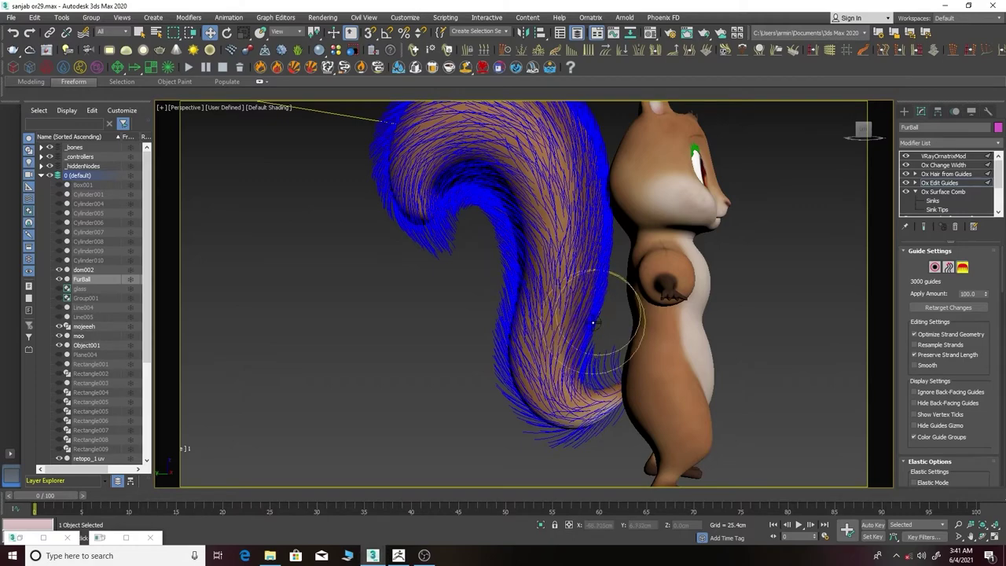
{"action": "mouse_move", "coordinate": [595, 265]}
{"action": "middle_mouse_down", "text": "alt"}
{"action": "mouse_move", "coordinate": [605, 291]}
{"action": "mouse_move", "coordinate": [585, 288]}
{"action": "middle_mouse_up", "text": "alt"}
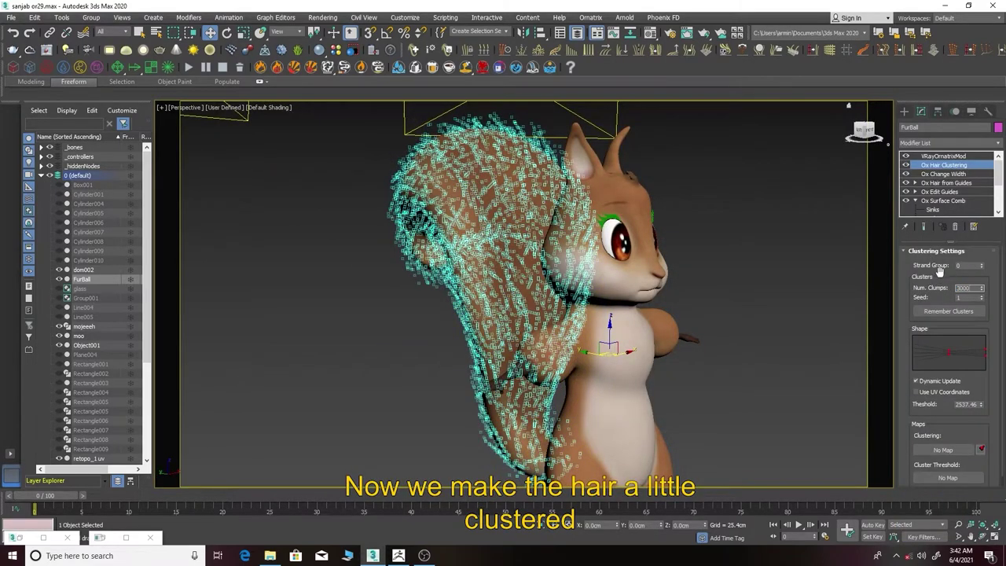
- Set 3000 clumps and a render hair count of 200000
{"action": "key", "text": "Return"}
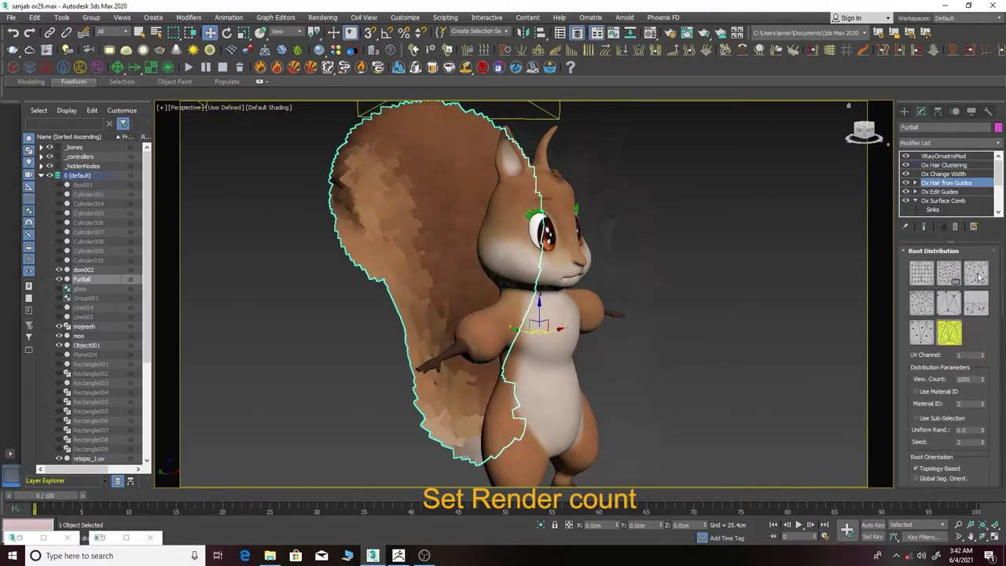
{"action": "scroll", "coordinate": [1002, 387], "scroll_direction": "down", "scroll_amount": 3}
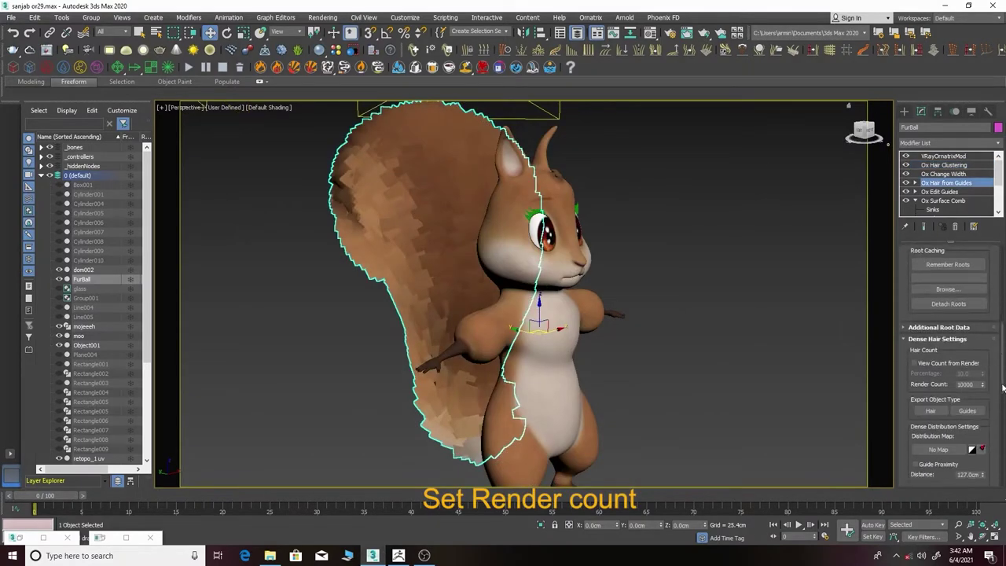
{"action": "left_click", "coordinate": [959, 391]}
{"action": "type", "text": "200000"}
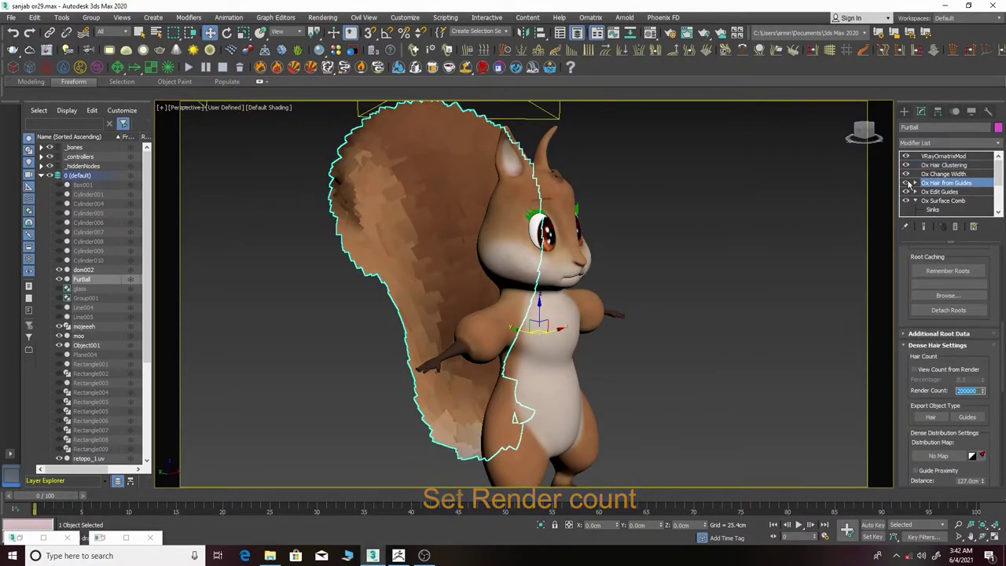
- Add Ox Strand Frizz with a 1.0cm amount
{"action": "left_click", "coordinate": [952, 370]}
{"action": "left_click", "coordinate": [949, 143]}
{"action": "left_click", "coordinate": [919, 369]}
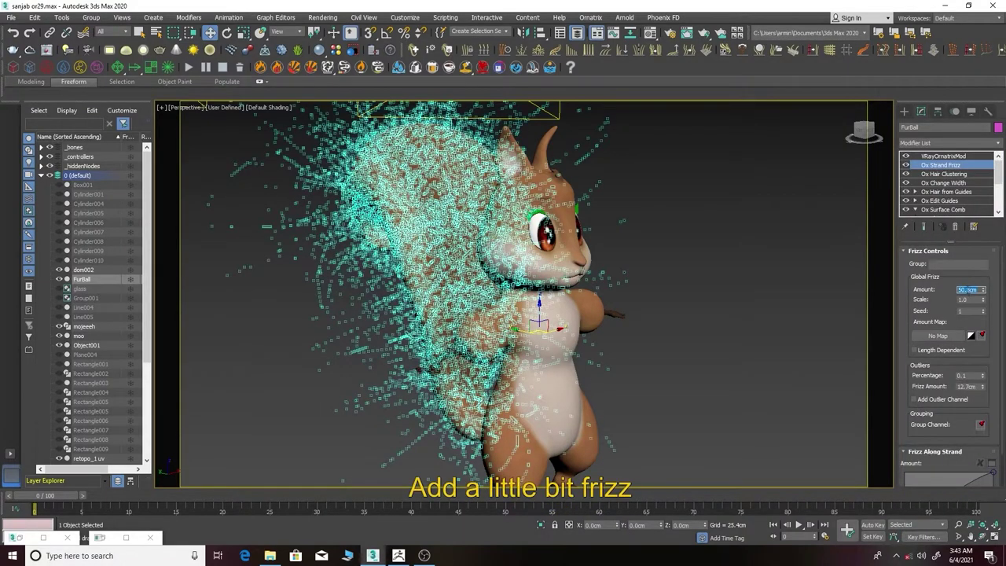
{"action": "key", "text": "Return"}
{"action": "left_click", "coordinate": [960, 375]}
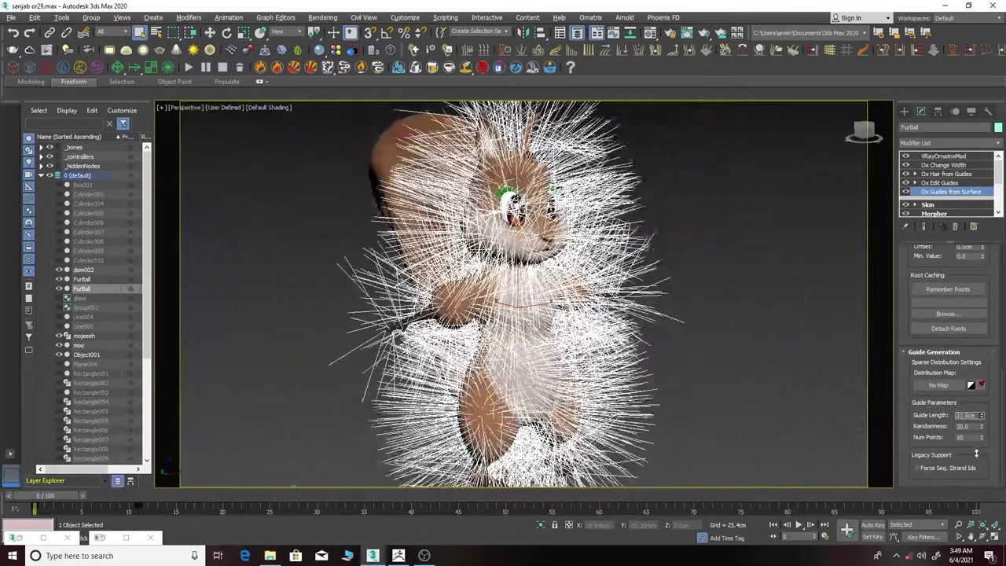
- Set the body guide length to 1.5cm and place comb sinks on the belly, legs and head
{"action": "type", "text": "1.5"}
{"action": "key", "text": "Return"}
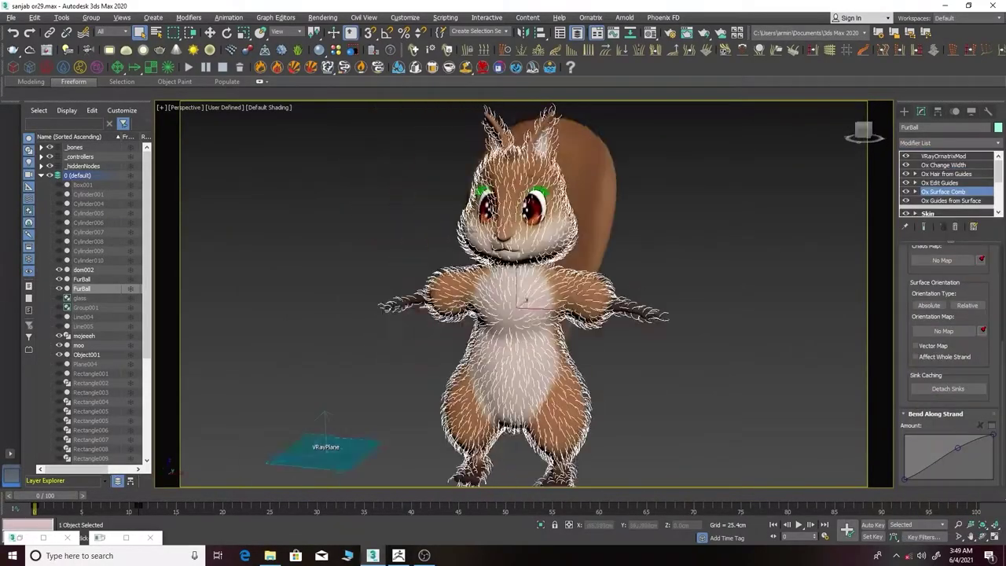
{"action": "left_click", "coordinate": [931, 201]}
{"action": "mouse_move", "coordinate": [550, 314]}
{"action": "middle_mouse_down", "text": "alt"}
{"action": "mouse_move", "coordinate": [604, 334]}
{"action": "mouse_move", "coordinate": [592, 303]}
{"action": "mouse_move", "coordinate": [611, 270]}
{"action": "middle_mouse_up", "text": "alt"}
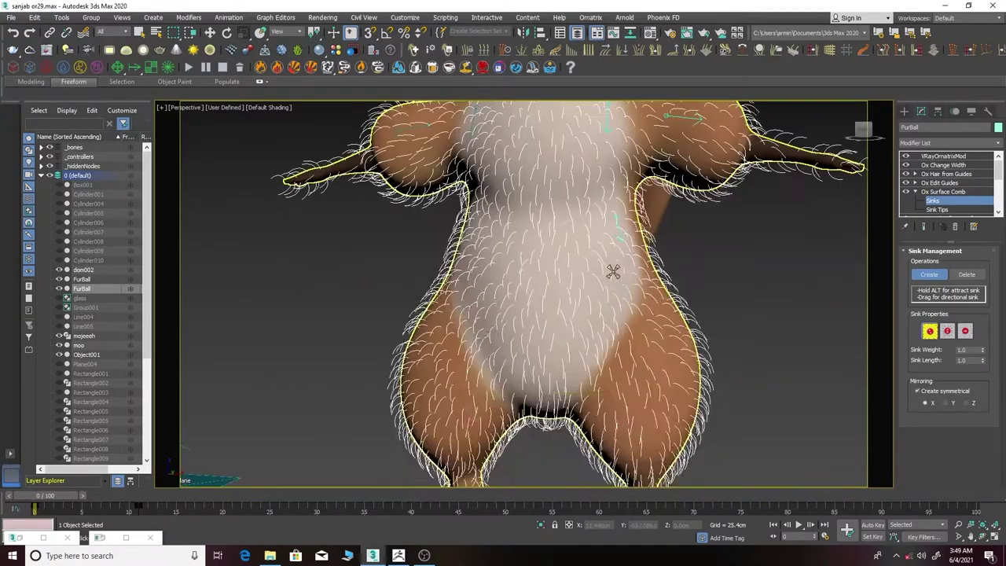
{"action": "middle_click_drag", "start_coordinate": [626, 397], "coordinate": [629, 354]}
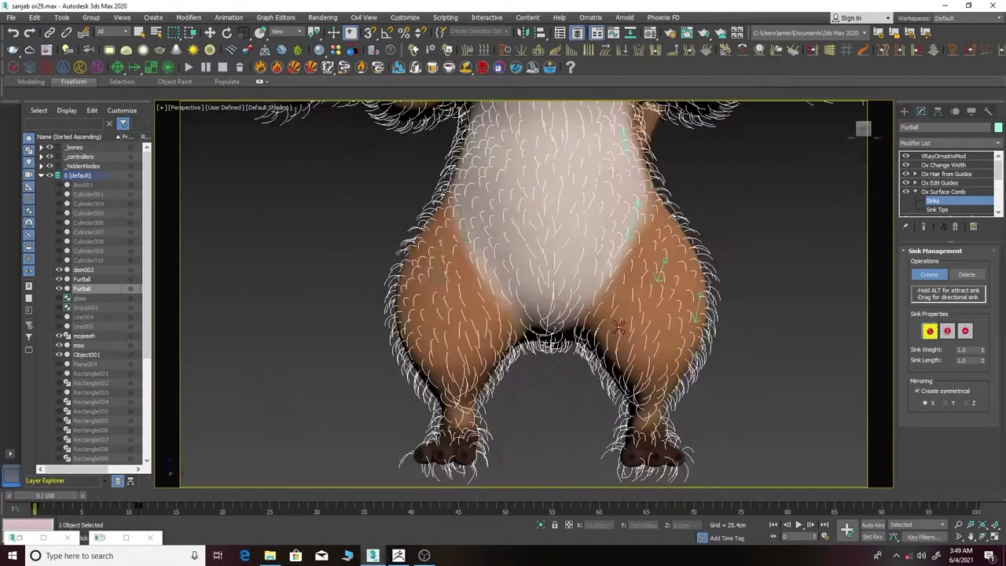
{"action": "scroll", "coordinate": [689, 260], "scroll_direction": "up", "scroll_amount": 5}
{"action": "mouse_move", "coordinate": [689, 261]}
{"action": "middle_mouse_down"}
{"action": "mouse_move", "coordinate": [600, 253]}
{"action": "mouse_move", "coordinate": [637, 264]}
{"action": "mouse_move", "coordinate": [676, 323]}
{"action": "mouse_move", "coordinate": [692, 249]}
{"action": "middle_mouse_up"}
{"action": "mouse_move", "coordinate": [679, 183]}
{"action": "middle_mouse_down", "text": "alt"}
{"action": "mouse_move", "coordinate": [646, 303]}
{"action": "mouse_move", "coordinate": [734, 247]}
{"action": "middle_mouse_up", "text": "alt"}
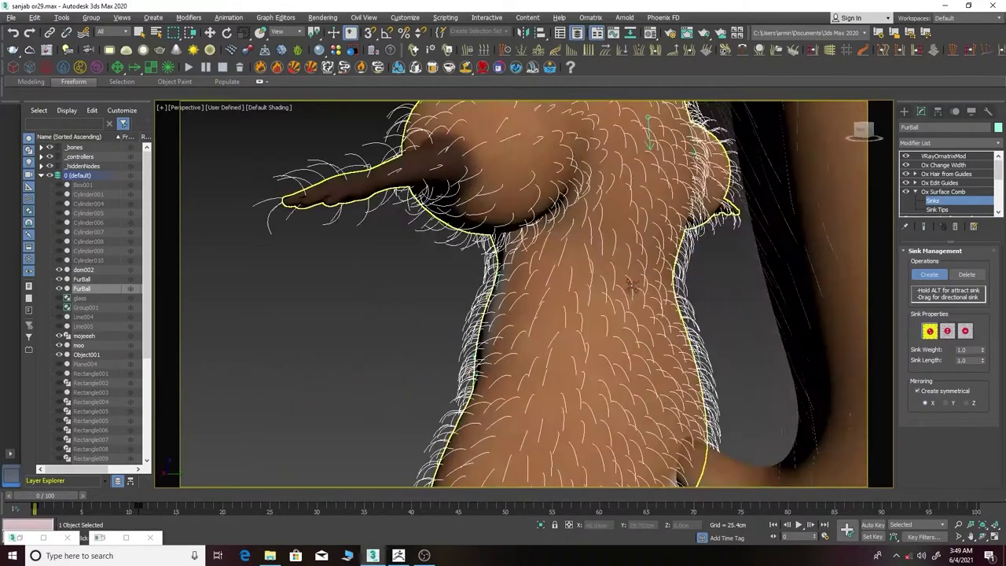
- Add a control point to the Surface Comb's bend curve
{"action": "left_click", "coordinate": [943, 191]}
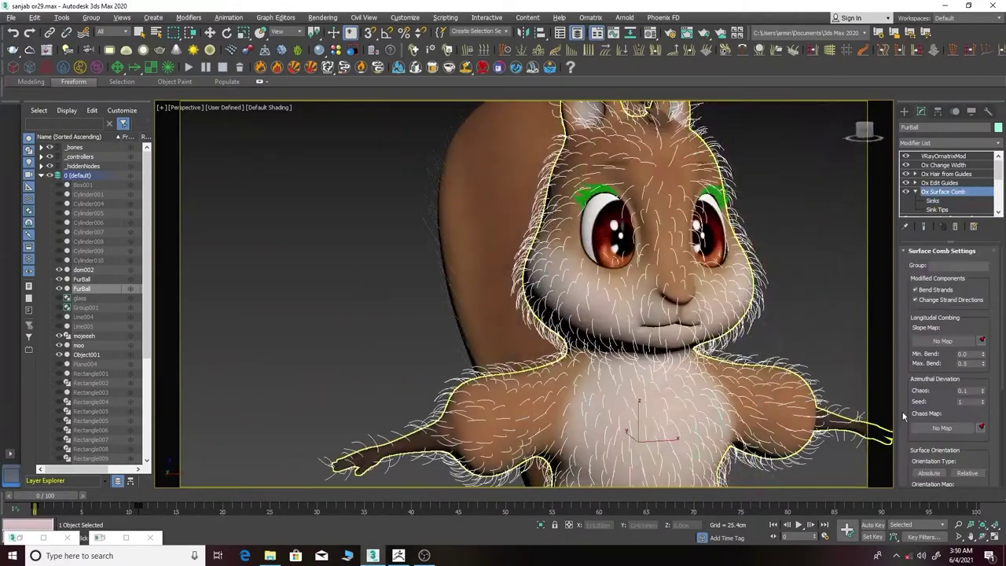
{"action": "scroll", "coordinate": [951, 424], "scroll_direction": "down", "scroll_amount": 5}
{"action": "left_click_drag", "start_coordinate": [954, 445], "coordinate": [957, 442]}
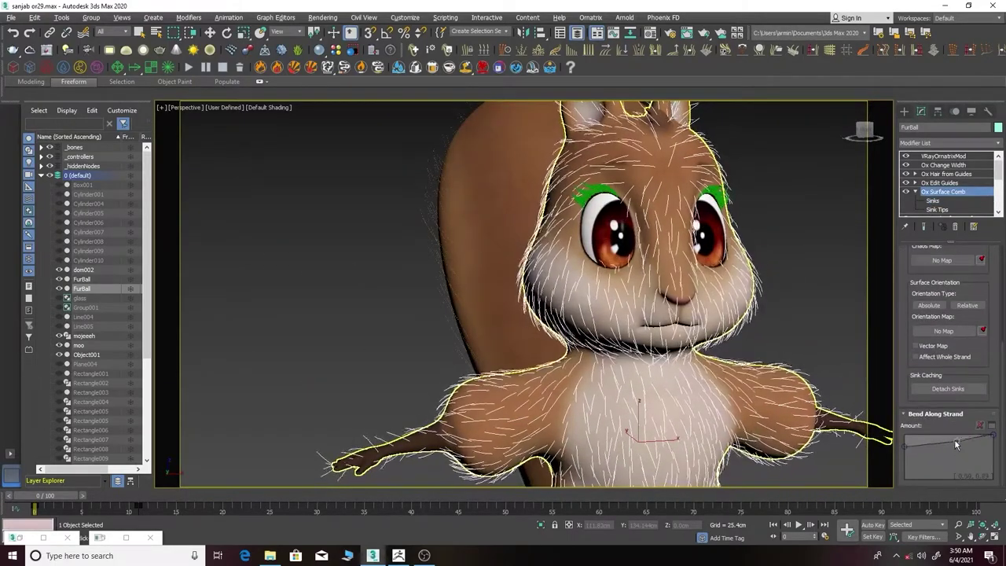
{"action": "mouse_move", "coordinate": [644, 299]}
{"action": "middle_mouse_down", "text": "alt"}
{"action": "mouse_move", "coordinate": [550, 298]}
{"action": "mouse_move", "coordinate": [628, 298]}
{"action": "middle_mouse_up", "text": "alt"}
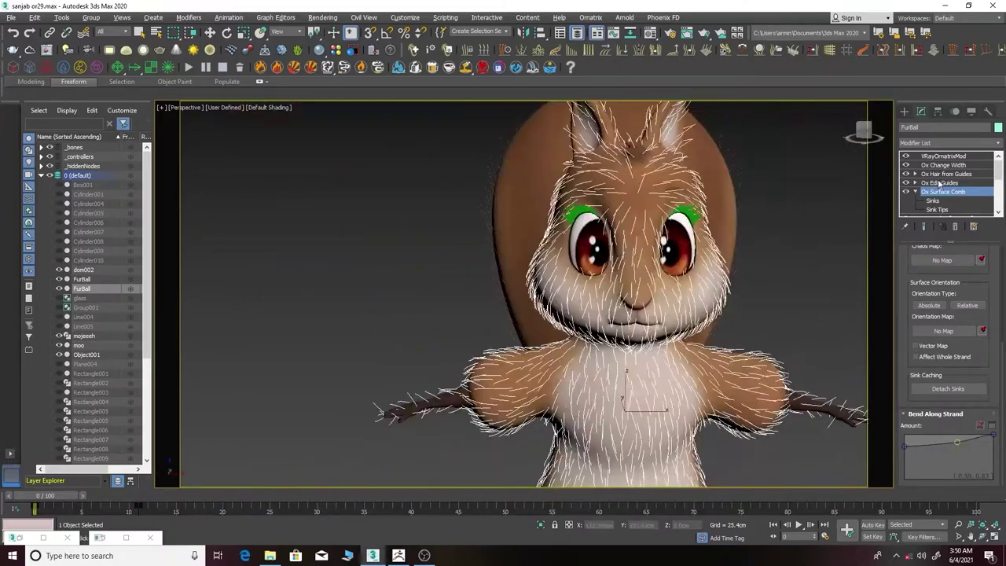
- Comb the guide hairs over the ears and along the cheeks
{"action": "left_click", "coordinate": [939, 182]}
{"action": "scroll", "coordinate": [626, 229], "scroll_direction": "up", "scroll_amount": 5}
{"action": "middle_click_drag", "start_coordinate": [626, 229], "coordinate": [716, 274], "text": "alt"}
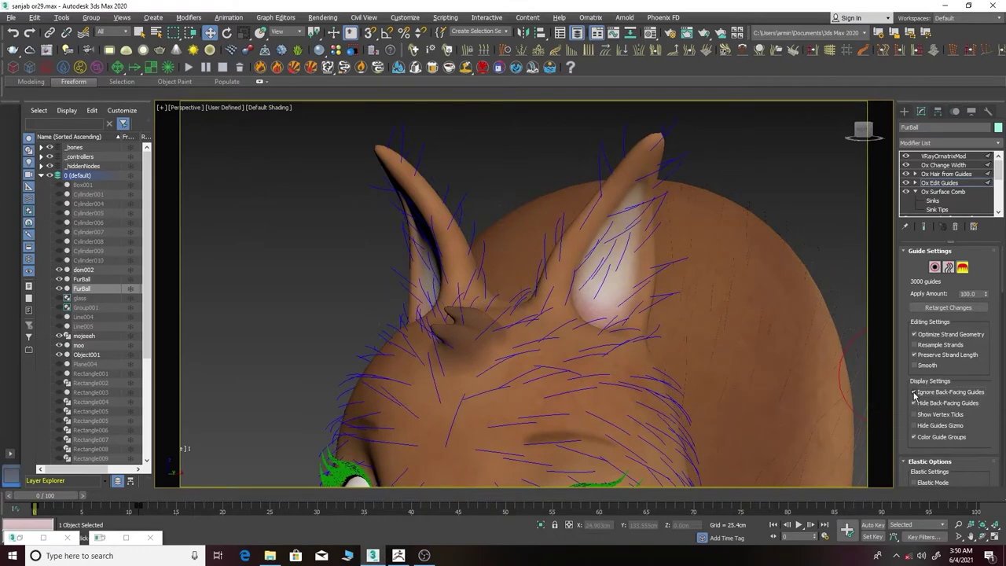
{"action": "scroll", "coordinate": [915, 385], "scroll_direction": "down", "scroll_amount": 3}
{"action": "scroll", "coordinate": [919, 345], "scroll_direction": "down", "scroll_amount": 5}
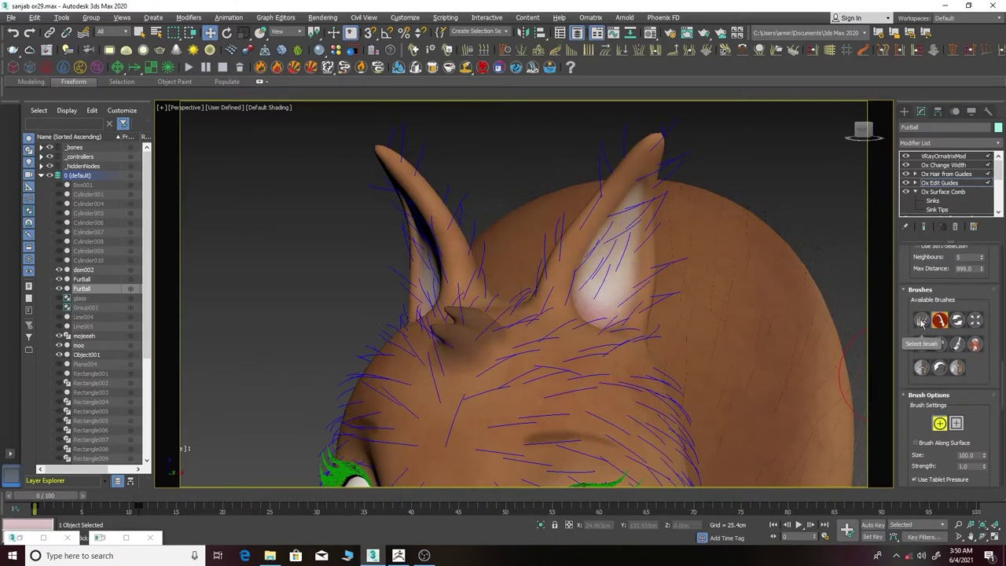
{"action": "scroll", "coordinate": [911, 381], "scroll_direction": "down", "scroll_amount": 3}
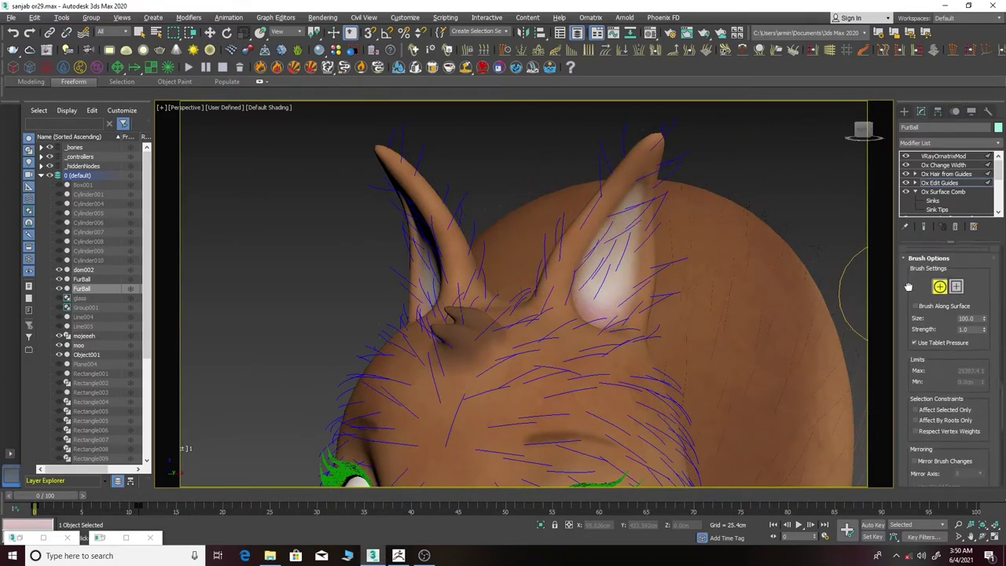
{"action": "scroll", "coordinate": [927, 369], "scroll_direction": "up", "scroll_amount": 2}
{"action": "scroll", "coordinate": [943, 355], "scroll_direction": "up", "scroll_amount": 2}
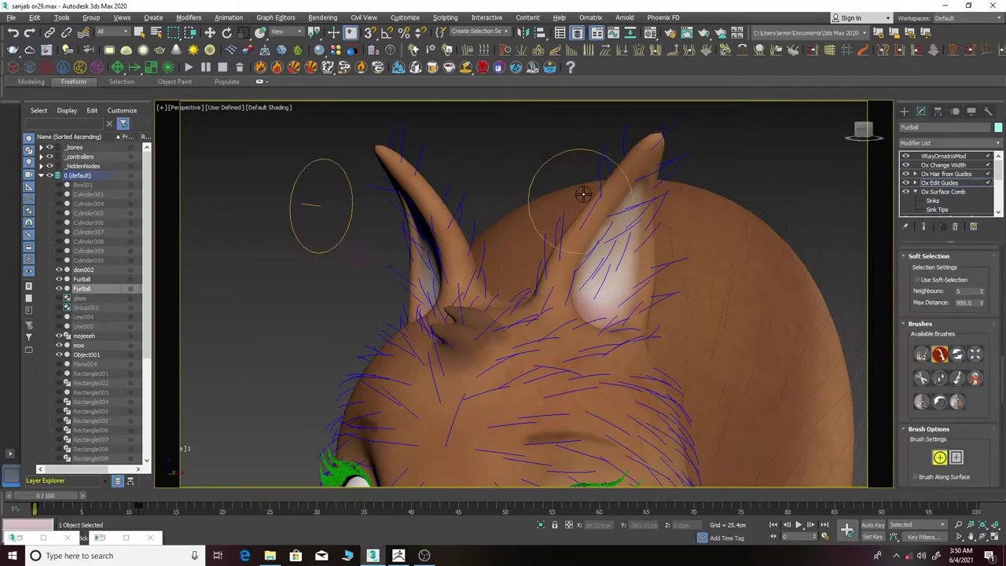
{"action": "middle_click_drag", "start_coordinate": [684, 142], "coordinate": [635, 175], "text": "alt"}
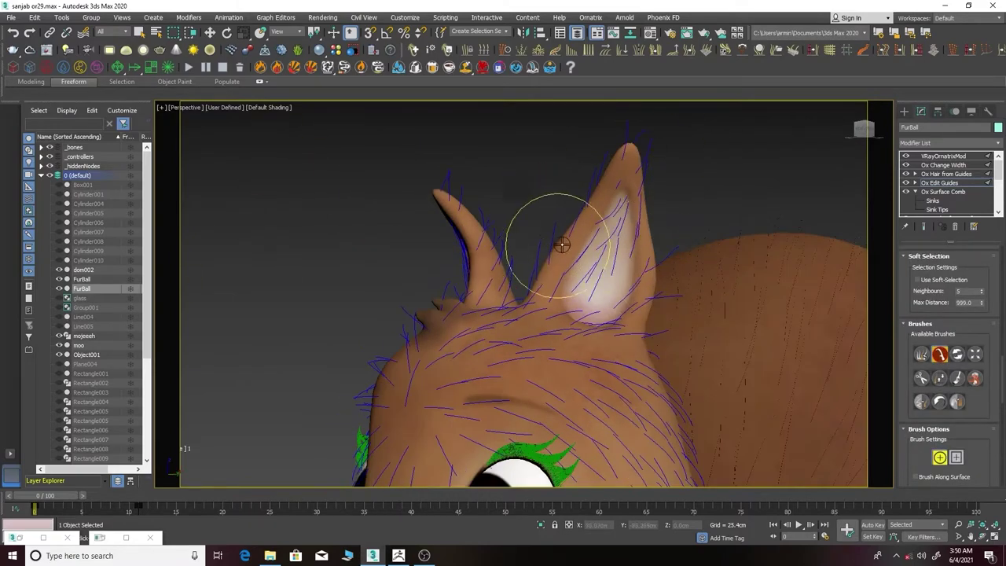
{"action": "mouse_move", "coordinate": [480, 235]}
{"action": "middle_mouse_down", "text": "alt"}
{"action": "mouse_move", "coordinate": [497, 287]}
{"action": "mouse_move", "coordinate": [559, 334]}
{"action": "mouse_move", "coordinate": [570, 314]}
{"action": "middle_mouse_up", "text": "alt"}
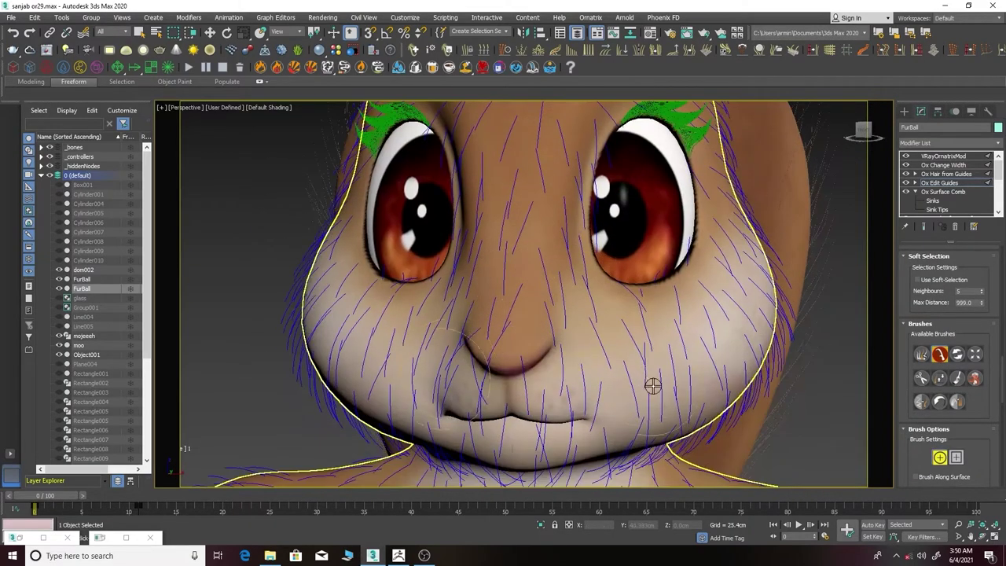
{"action": "mouse_move", "coordinate": [653, 384]}
{"action": "middle_mouse_down", "text": "alt"}
{"action": "mouse_move", "coordinate": [704, 340]}
{"action": "mouse_move", "coordinate": [691, 348]}
{"action": "mouse_move", "coordinate": [658, 321]}
{"action": "mouse_move", "coordinate": [629, 330]}
{"action": "middle_mouse_up", "text": "alt"}
{"action": "scroll", "coordinate": [947, 311], "scroll_direction": "down", "scroll_amount": 2}
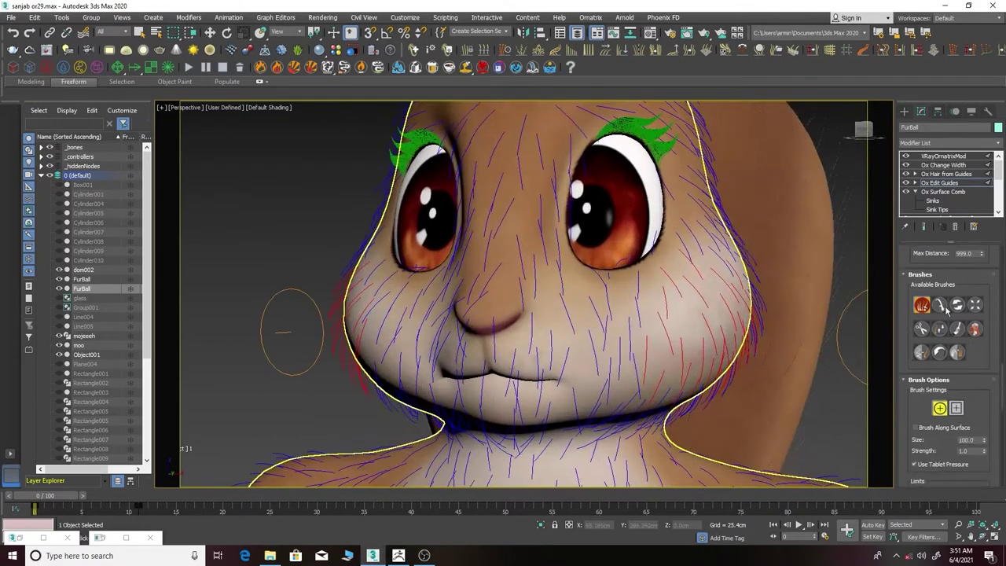
{"action": "scroll", "coordinate": [913, 366], "scroll_direction": "down", "scroll_amount": 3}
{"action": "middle_click_drag", "start_coordinate": [754, 353], "coordinate": [729, 338], "text": "alt"}
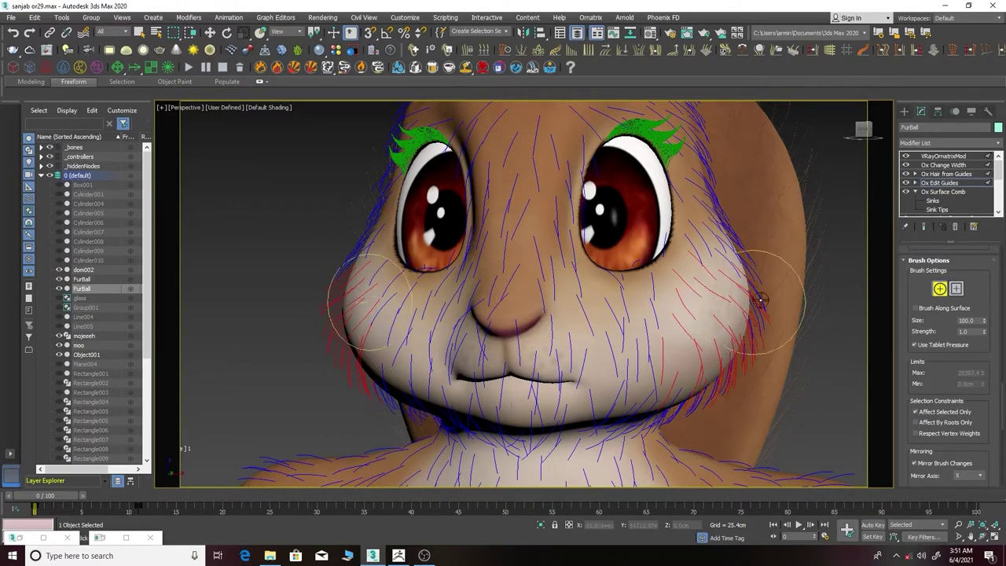
- Comb the guides down the chin, neck and chest
{"action": "middle_click_drag", "start_coordinate": [759, 304], "coordinate": [299, 294], "text": "alt"}
{"action": "scroll", "coordinate": [924, 310], "scroll_direction": "up", "scroll_amount": 3}
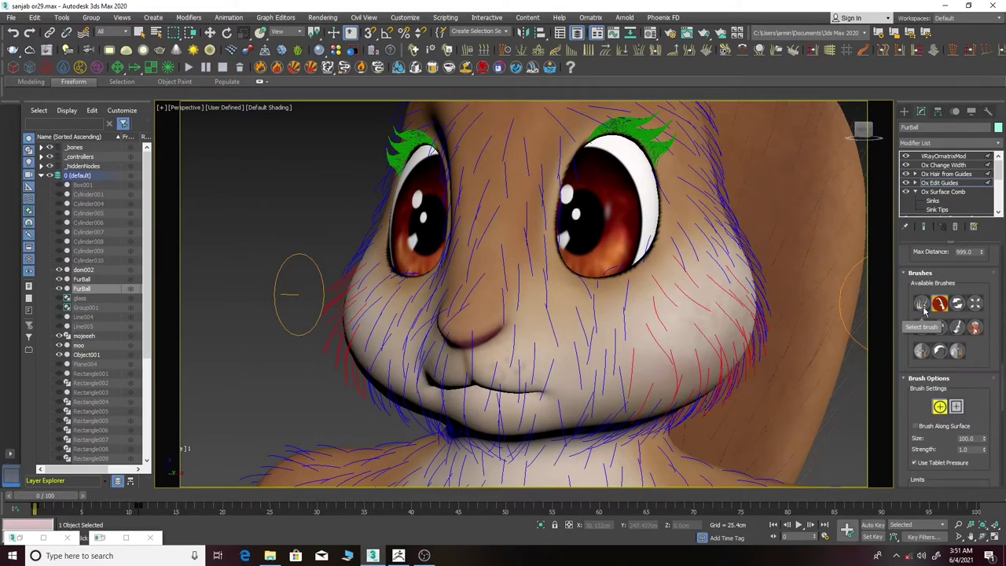
{"action": "middle_click_drag", "start_coordinate": [837, 313], "coordinate": [652, 290], "text": "alt"}
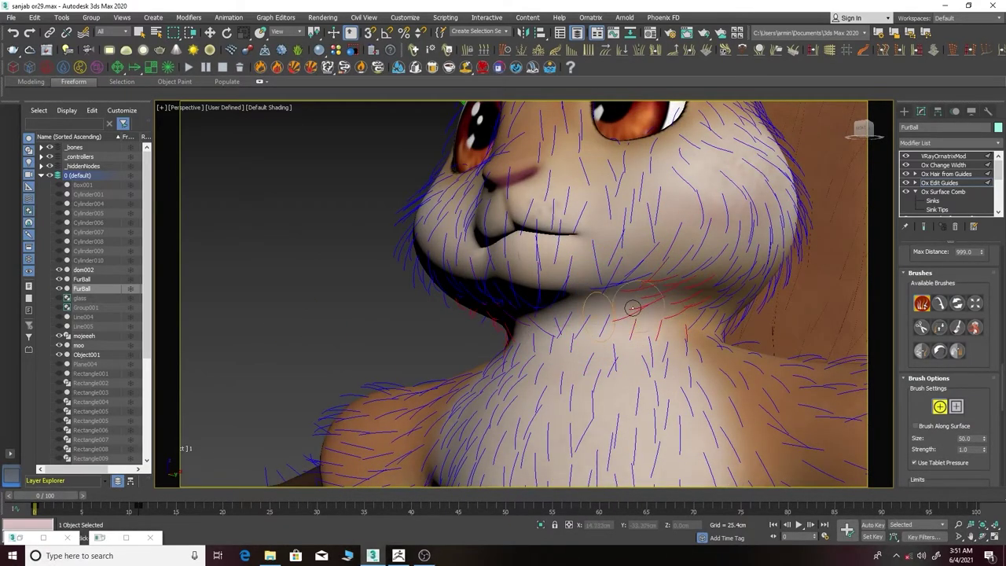
{"action": "middle_click_drag", "start_coordinate": [597, 325], "coordinate": [615, 348], "text": "alt"}
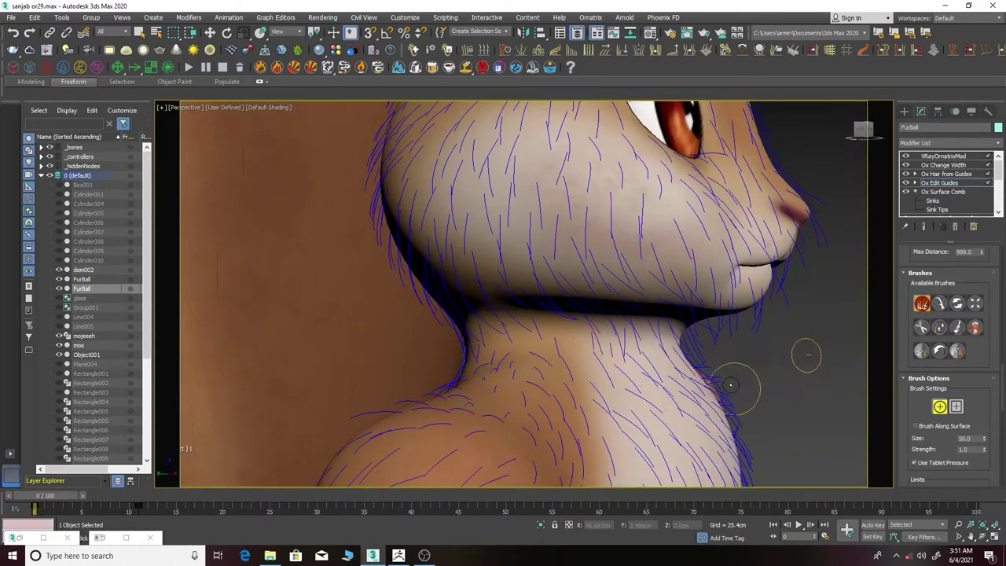
{"action": "middle_click_drag", "start_coordinate": [731, 384], "coordinate": [370, 416], "text": "alt"}
{"action": "scroll", "coordinate": [903, 330], "scroll_direction": "down", "scroll_amount": 3}
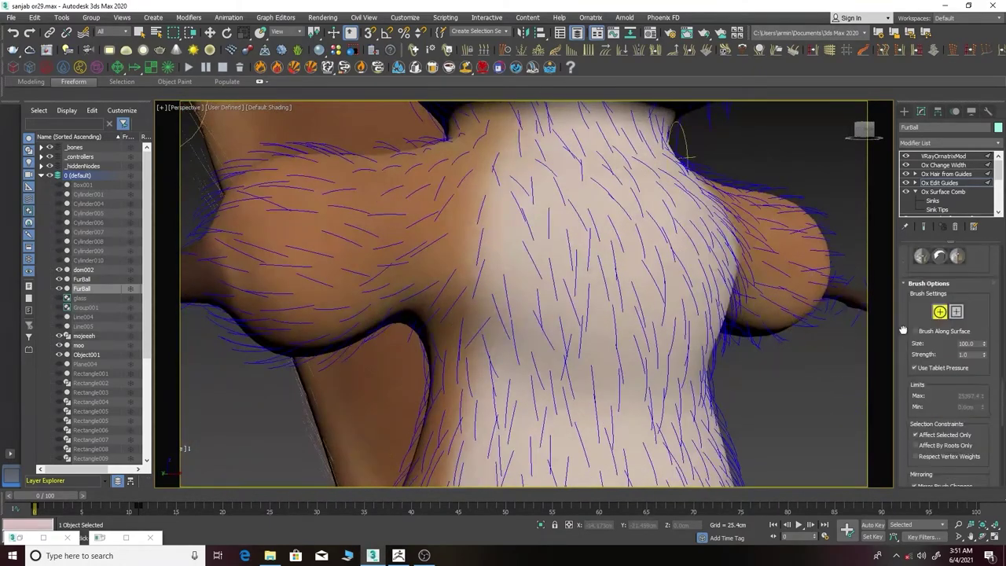
{"action": "middle_click_drag", "start_coordinate": [668, 282], "coordinate": [700, 263], "text": "alt"}
- Enable Show End Result on Ox Hair from Guides to preview the final hair
{"action": "left_click", "coordinate": [942, 181]}
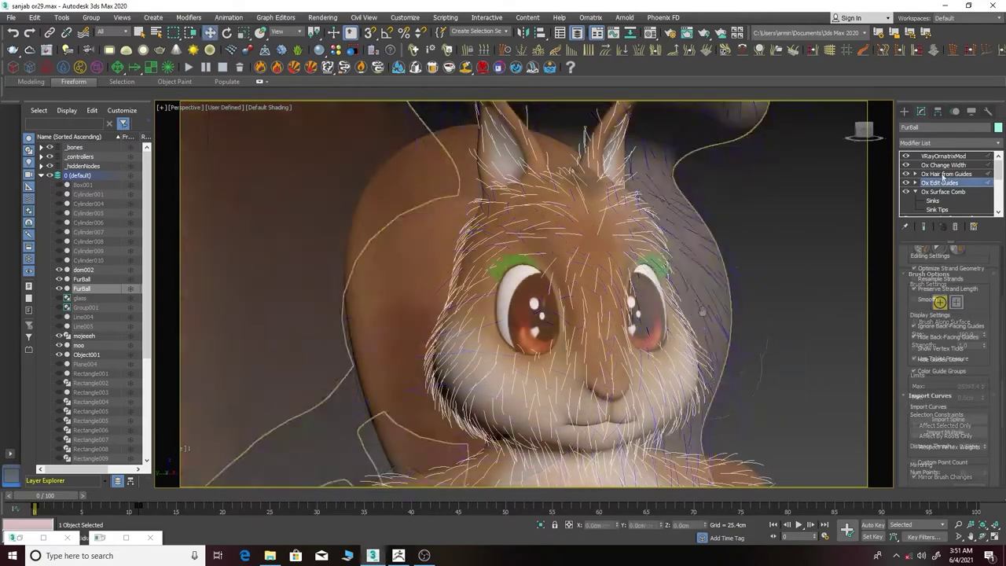
{"action": "left_click", "coordinate": [945, 174]}
{"action": "left_click", "coordinate": [924, 227]}
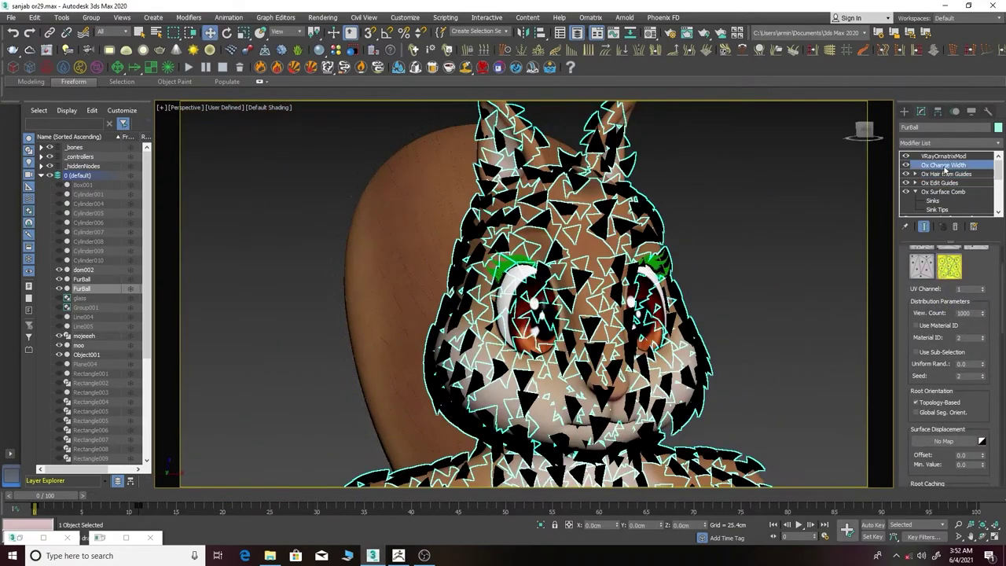
{"action": "left_click", "coordinate": [982, 290]}
{"action": "left_click", "coordinate": [940, 174]}
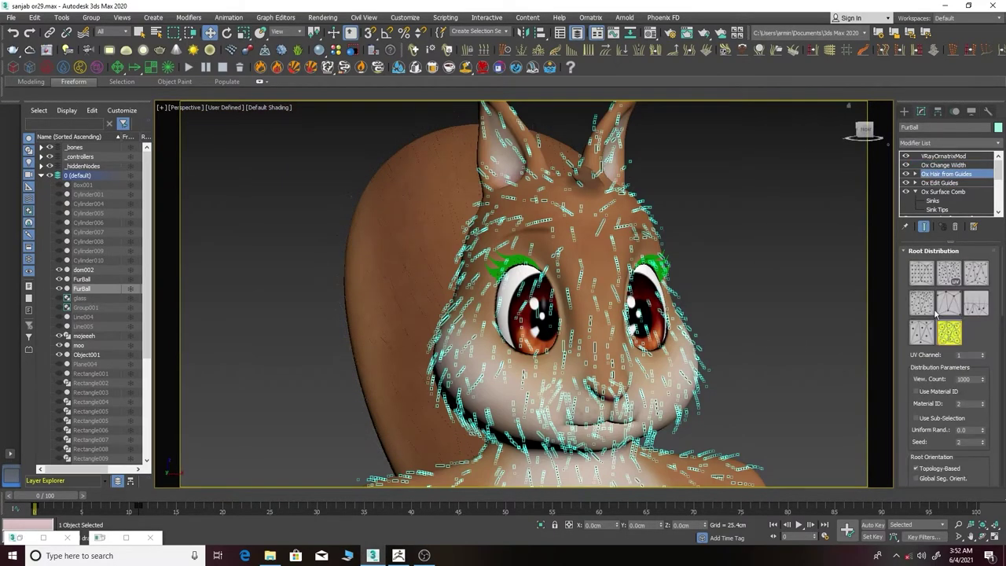
{"action": "middle_click_drag", "start_coordinate": [854, 196], "coordinate": [623, 374], "text": "alt"}
- Add Ox Strand Length and use the wight map mask as its Length Map
{"action": "left_click", "coordinate": [949, 143]}
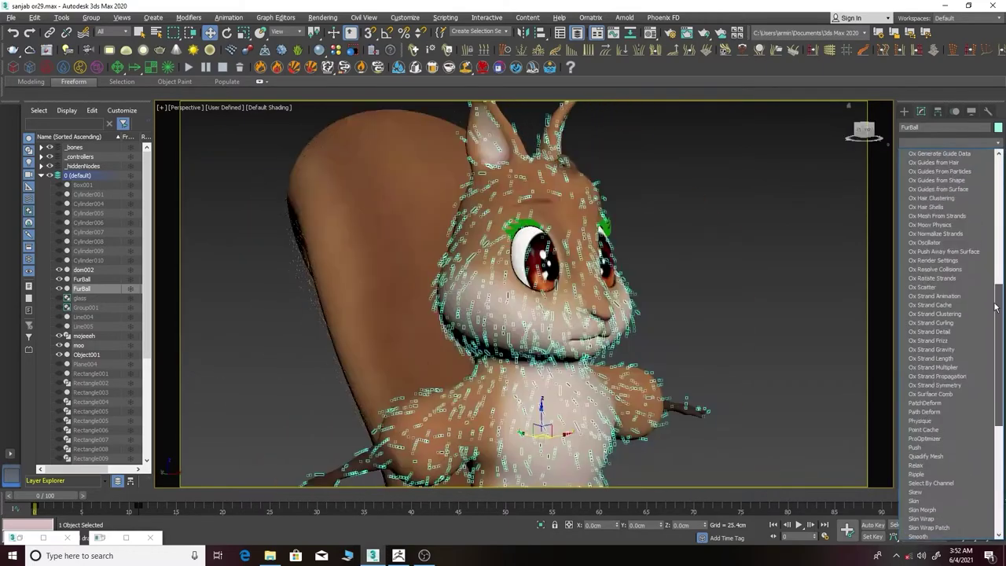
{"action": "left_click", "coordinate": [916, 275]}
{"action": "middle_click_drag", "start_coordinate": [707, 338], "coordinate": [748, 338], "text": "alt"}
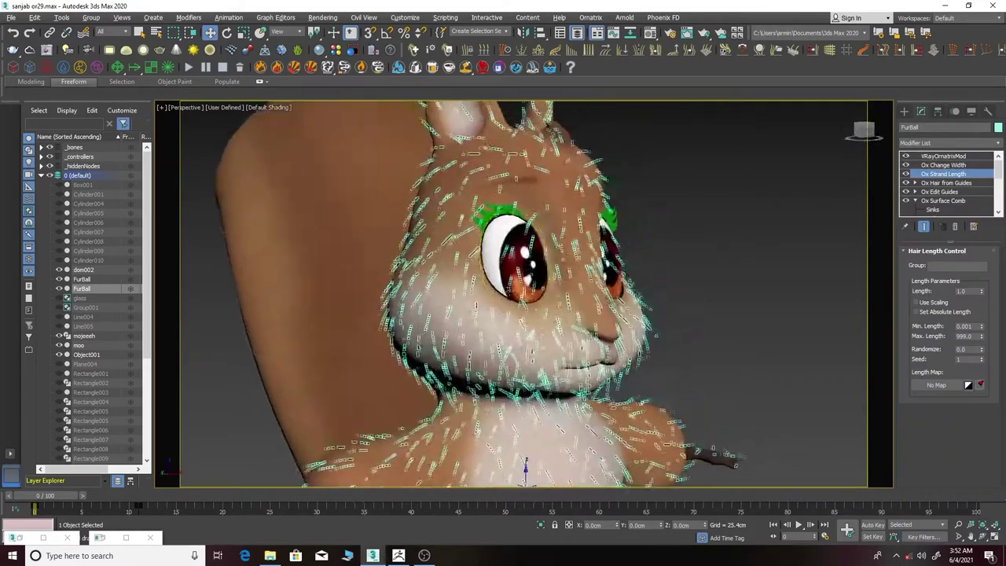
{"action": "key", "text": "m"}
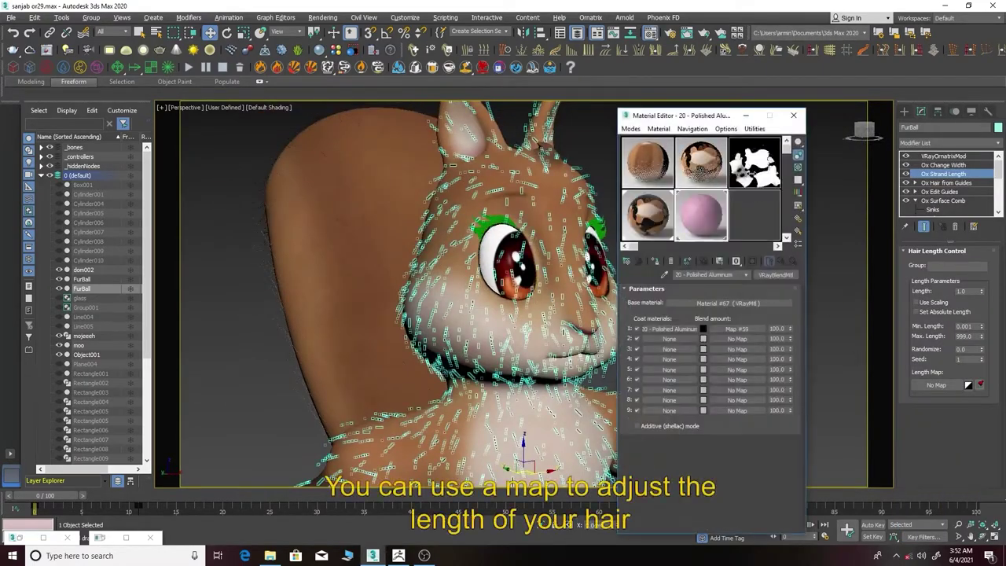
{"action": "left_click_drag", "start_coordinate": [762, 179], "coordinate": [934, 384]}
{"action": "left_click", "coordinate": [483, 314]}
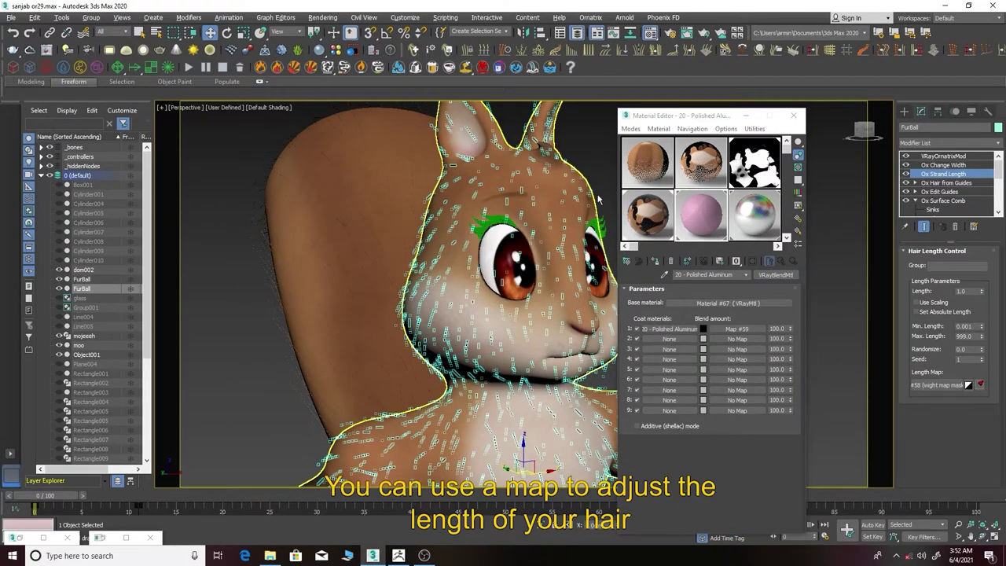
{"action": "left_click", "coordinate": [793, 115]}
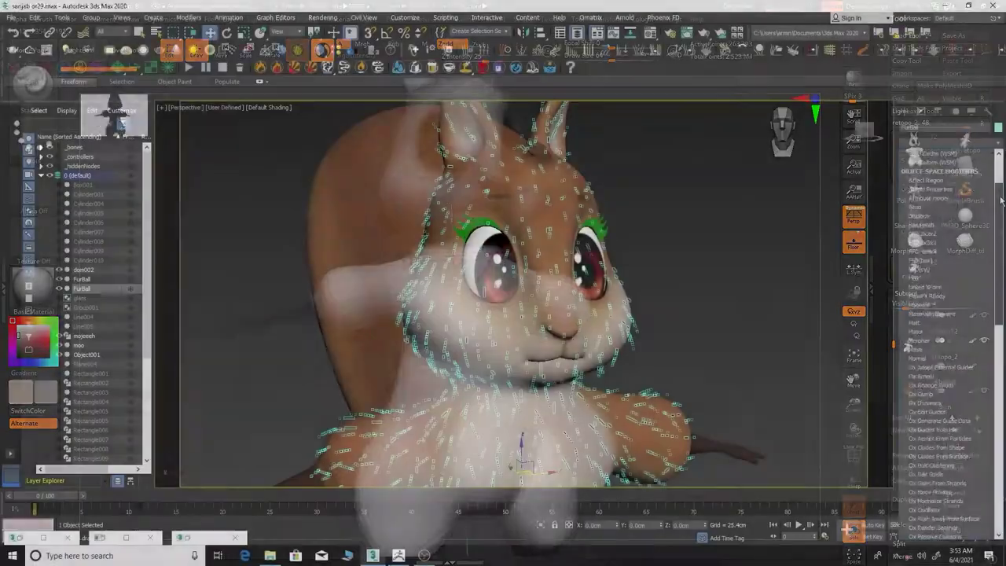
{"action": "left_click", "coordinate": [946, 142]}
- Add a new Ox Edit Guides layer to the body groom
{"action": "scroll", "coordinate": [945, 327], "scroll_direction": "down", "scroll_amount": 5}
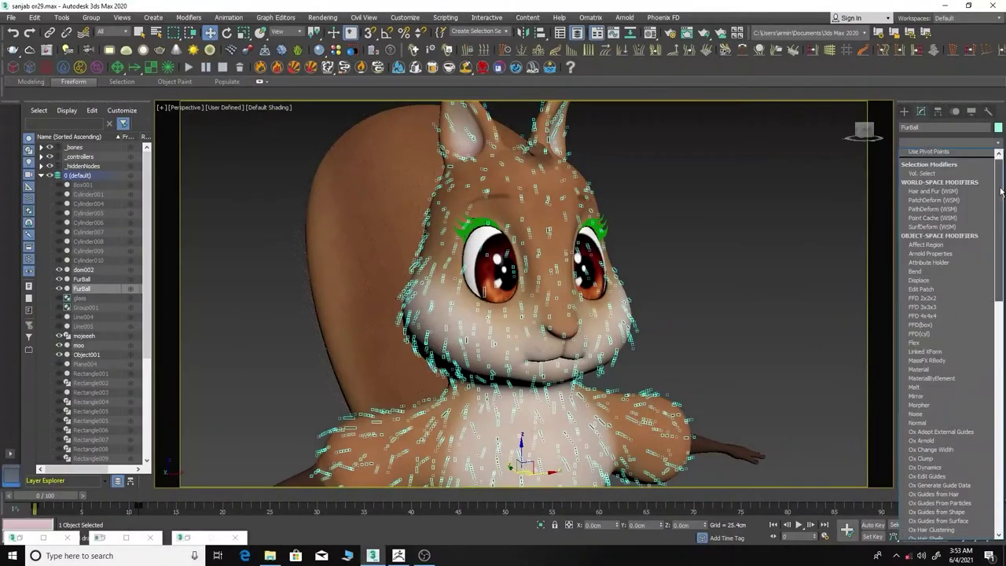
{"action": "left_click", "coordinate": [927, 278]}
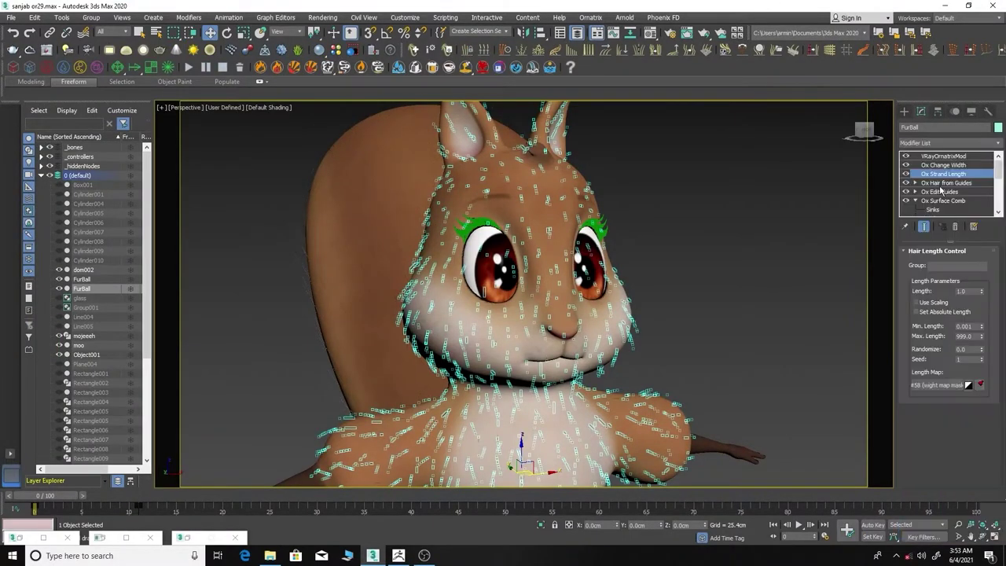
{"action": "middle_click_drag", "start_coordinate": [501, 322], "coordinate": [542, 290]}
- Select the chest, neck and cheek guides and assign them to guide group 1
{"action": "scroll", "coordinate": [542, 290], "scroll_direction": "up", "scroll_amount": 3}
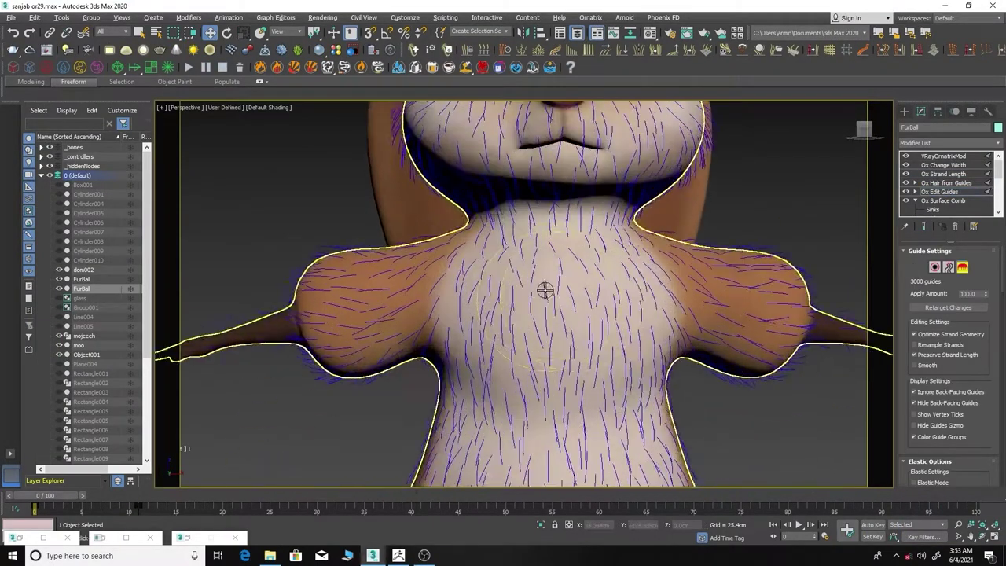
{"action": "scroll", "coordinate": [900, 330], "scroll_direction": "down", "scroll_amount": 5}
{"action": "scroll", "coordinate": [900, 330], "scroll_direction": "down", "scroll_amount": 5}
{"action": "scroll", "coordinate": [900, 330], "scroll_direction": "up", "scroll_amount": 3}
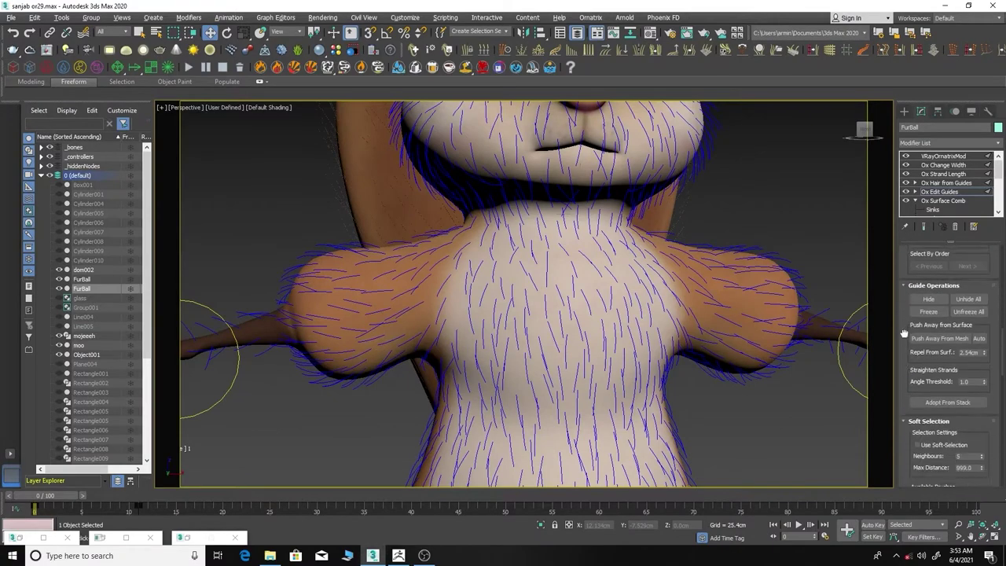
{"action": "scroll", "coordinate": [900, 334], "scroll_direction": "up", "scroll_amount": 2}
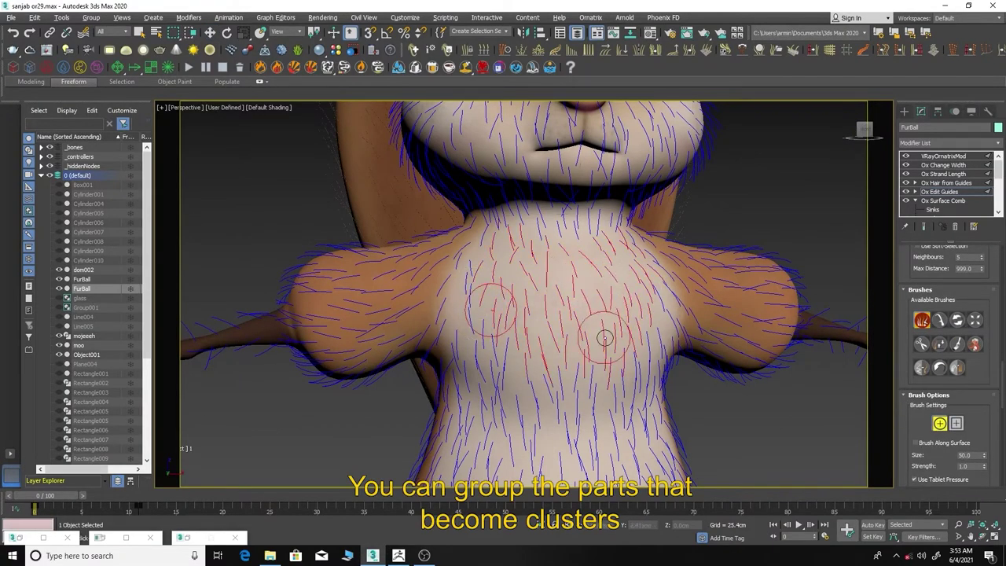
{"action": "scroll", "coordinate": [555, 327], "scroll_direction": "down", "scroll_amount": 3}
{"action": "mouse_move", "coordinate": [606, 319]}
{"action": "middle_mouse_down"}
{"action": "mouse_move", "coordinate": [668, 283]}
{"action": "mouse_move", "coordinate": [643, 276]}
{"action": "mouse_move", "coordinate": [648, 240]}
{"action": "mouse_move", "coordinate": [219, 306]}
{"action": "middle_mouse_up"}
{"action": "scroll", "coordinate": [667, 283], "scroll_direction": "up", "scroll_amount": 3}
{"action": "scroll", "coordinate": [914, 298], "scroll_direction": "down", "scroll_amount": 3}
{"action": "scroll", "coordinate": [914, 298], "scroll_direction": "down", "scroll_amount": 2}
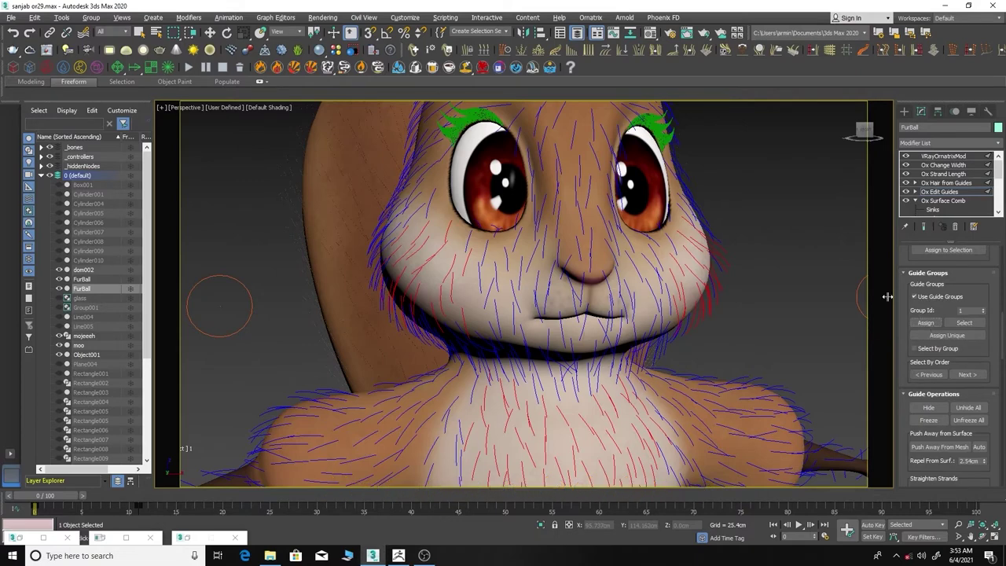
{"action": "scroll", "coordinate": [940, 361], "scroll_direction": "up", "scroll_amount": 3}
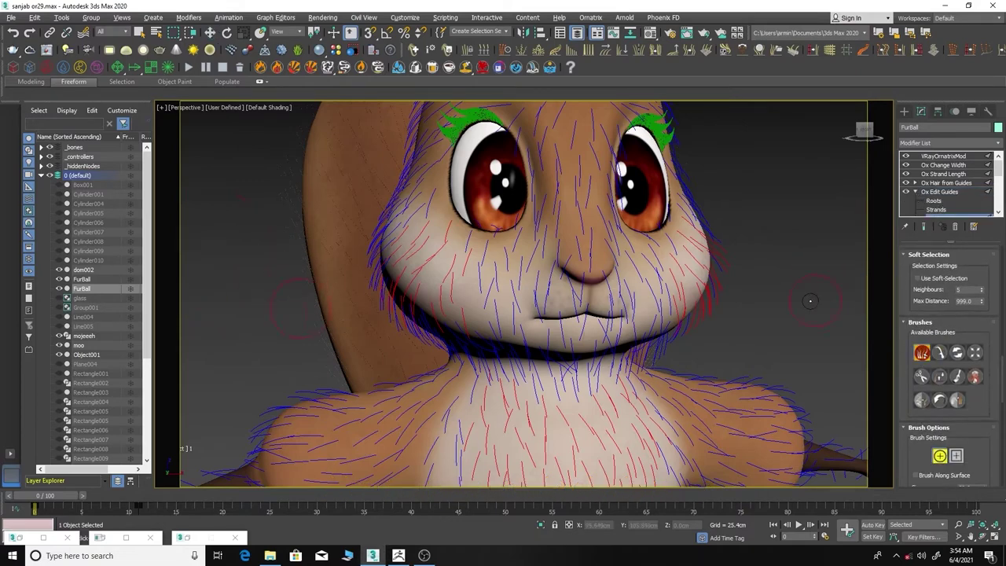
- Add Ox Hair Clustering and Ox Strand Frizz to the body fur
{"action": "left_click", "coordinate": [949, 142]}
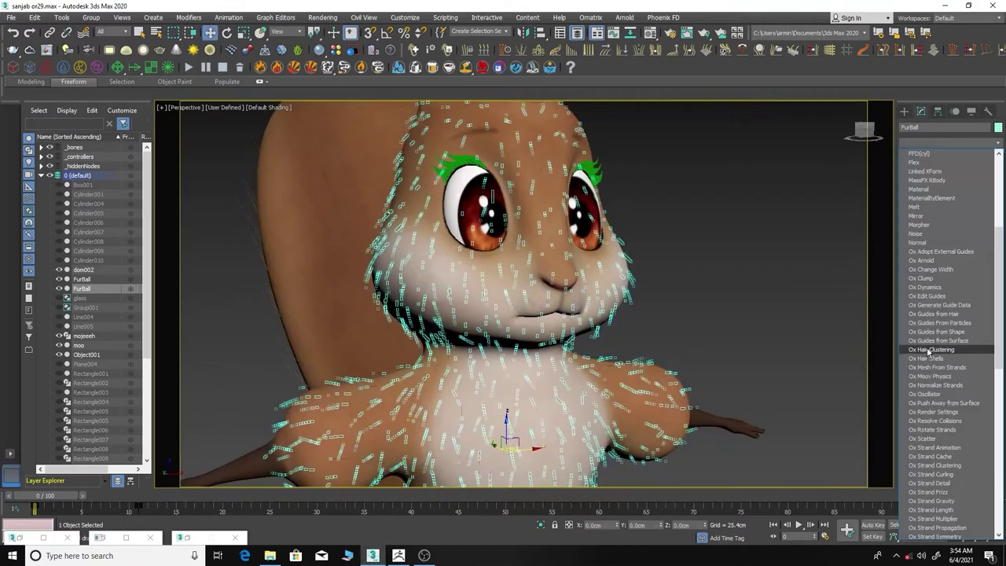
{"action": "left_click", "coordinate": [943, 347]}
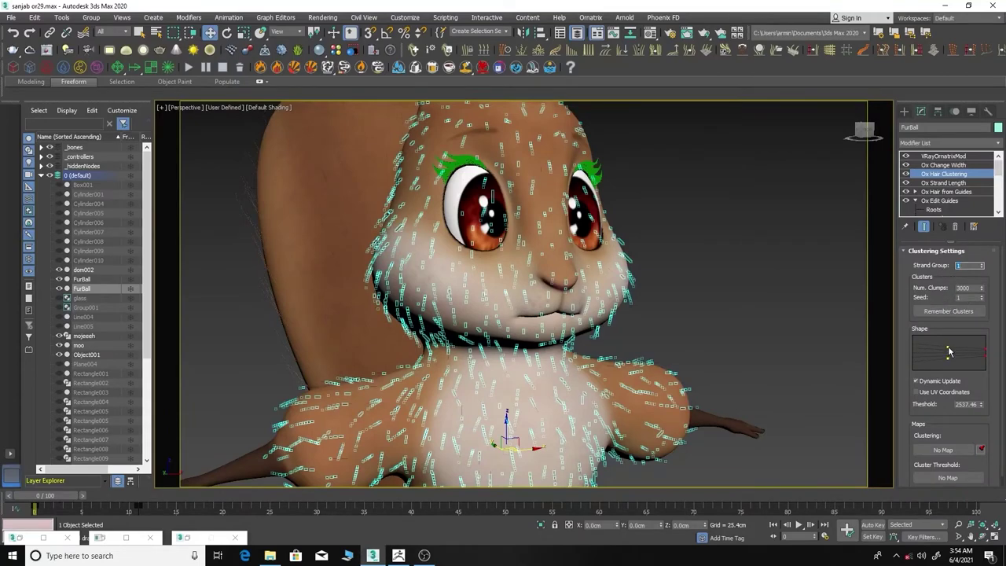
{"action": "left_click", "coordinate": [949, 142]}
{"action": "left_click", "coordinate": [934, 390]}
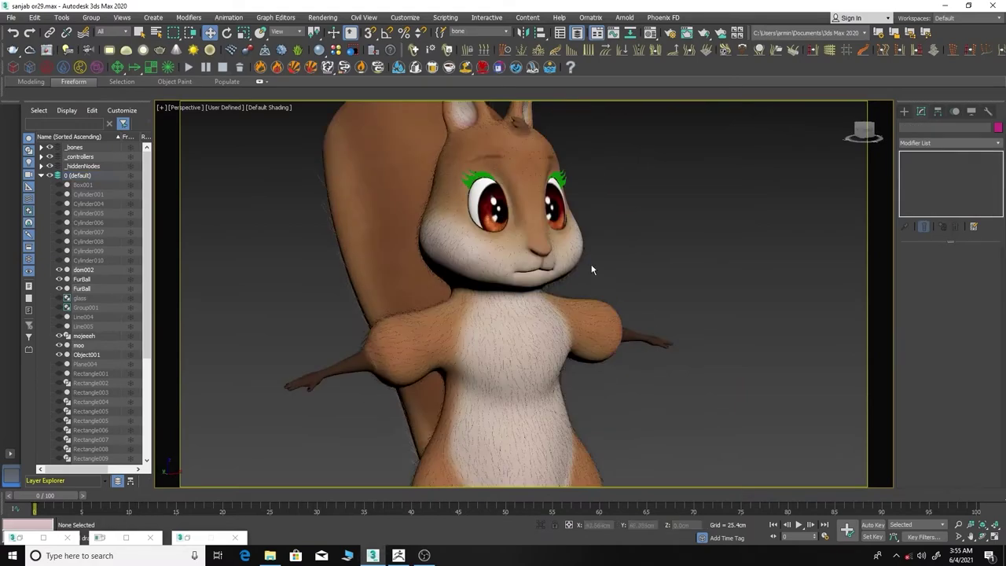
- Assign the VRayMtl hair material to the fur and check its bitmap and opacity map
{"action": "left_click", "coordinate": [592, 269]}
{"action": "key", "text": "m"}
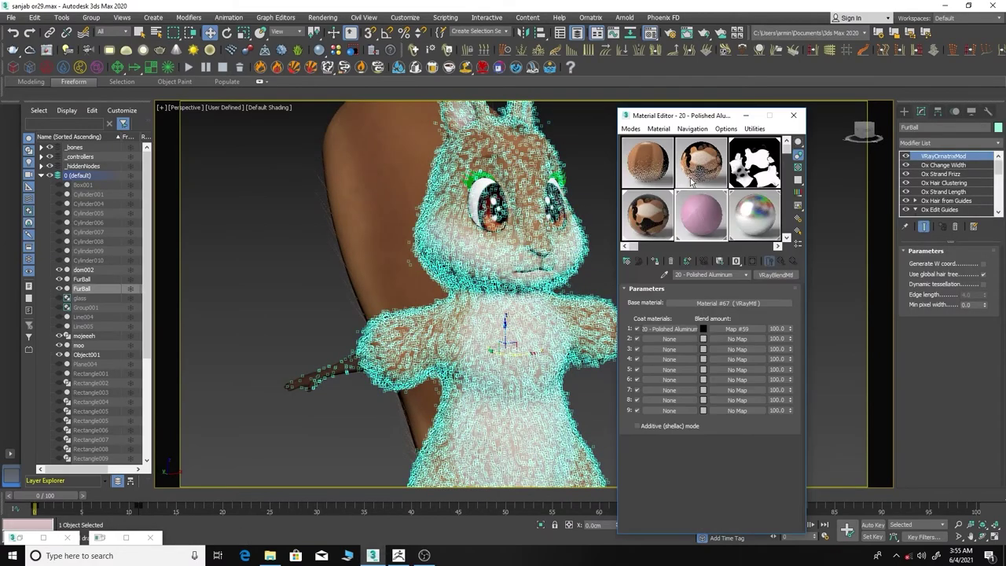
{"action": "left_click", "coordinate": [754, 313]}
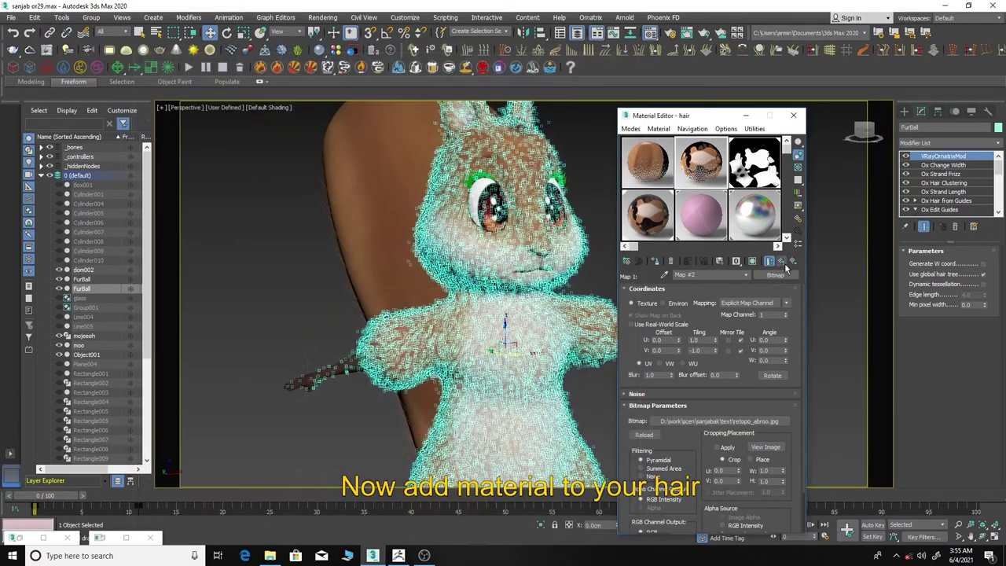
{"action": "left_click", "coordinate": [752, 260]}
{"action": "scroll", "coordinate": [722, 410], "scroll_direction": "down", "scroll_amount": 5}
{"action": "scroll", "coordinate": [645, 406], "scroll_direction": "down", "scroll_amount": 5}
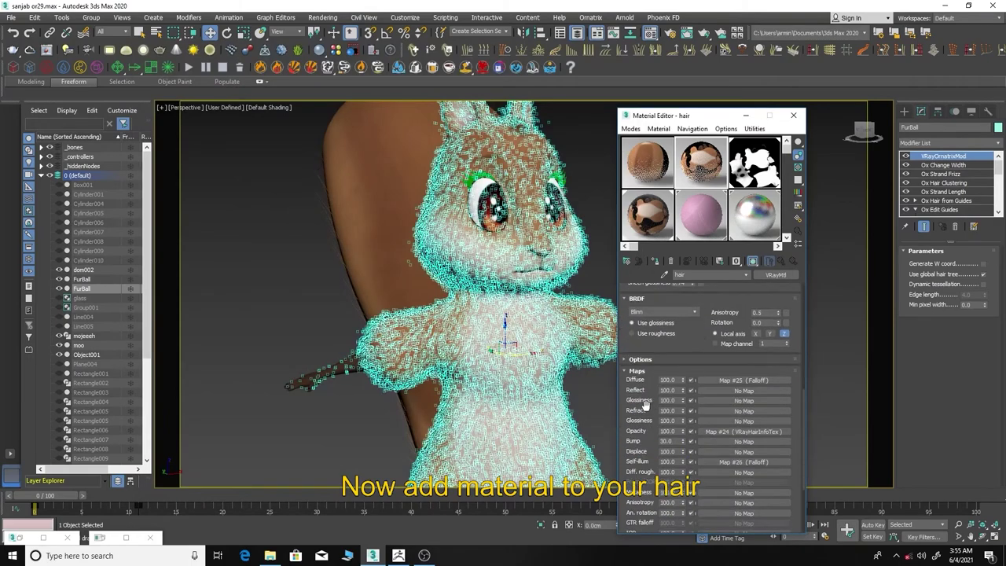
{"action": "left_click", "coordinate": [715, 436]}
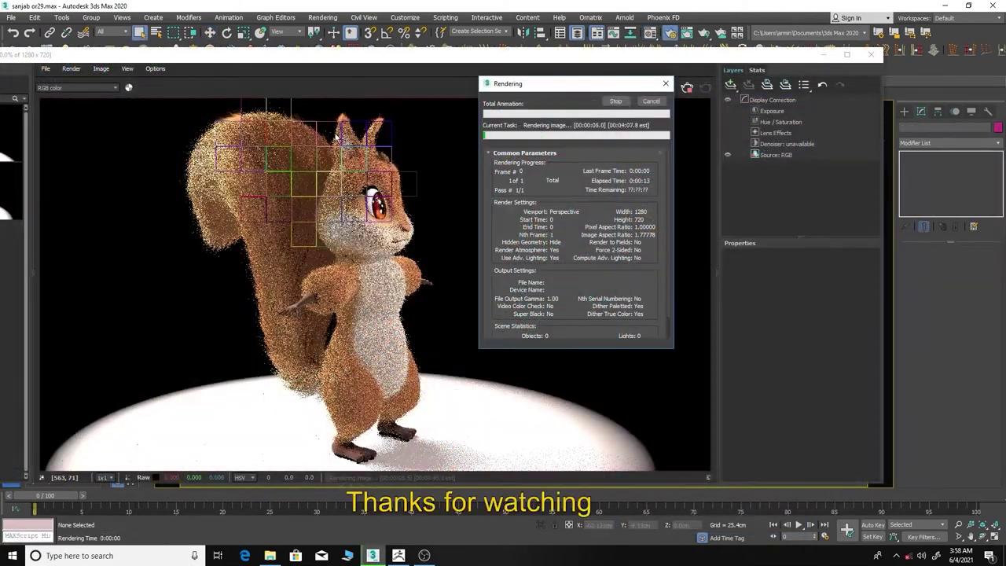